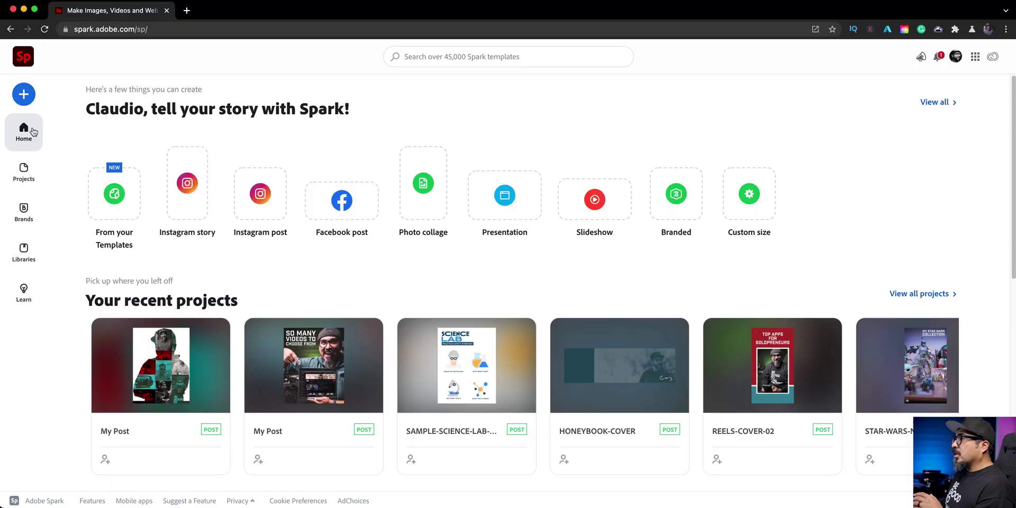
# Create a new custom-size blank post at 2560 × 2560 px
pyautogui.click(24, 95)
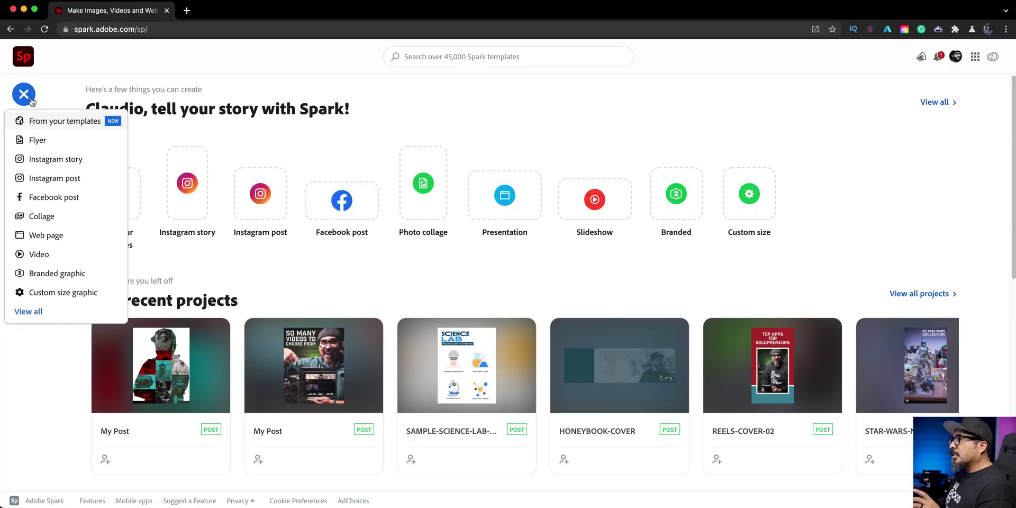
pyautogui.click(68, 299)
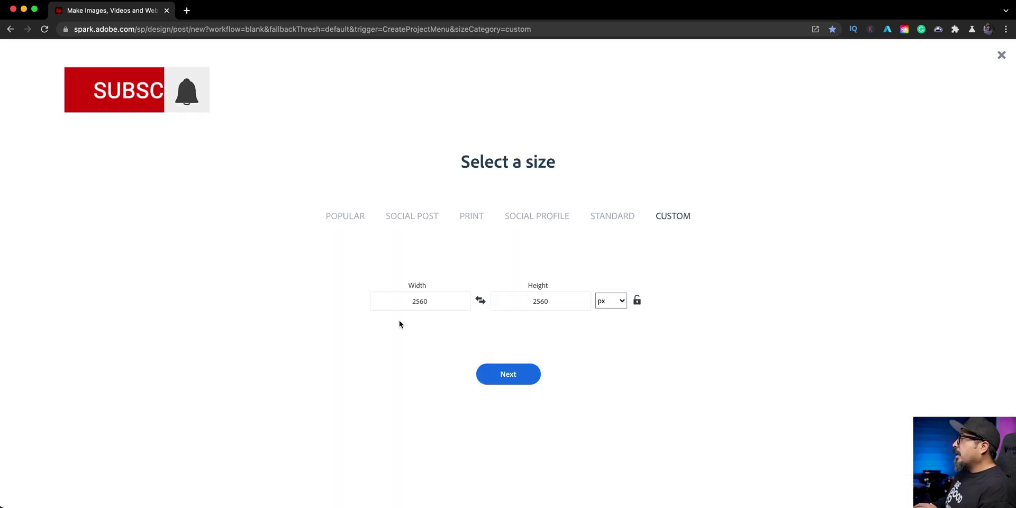
pyautogui.click(508, 379)
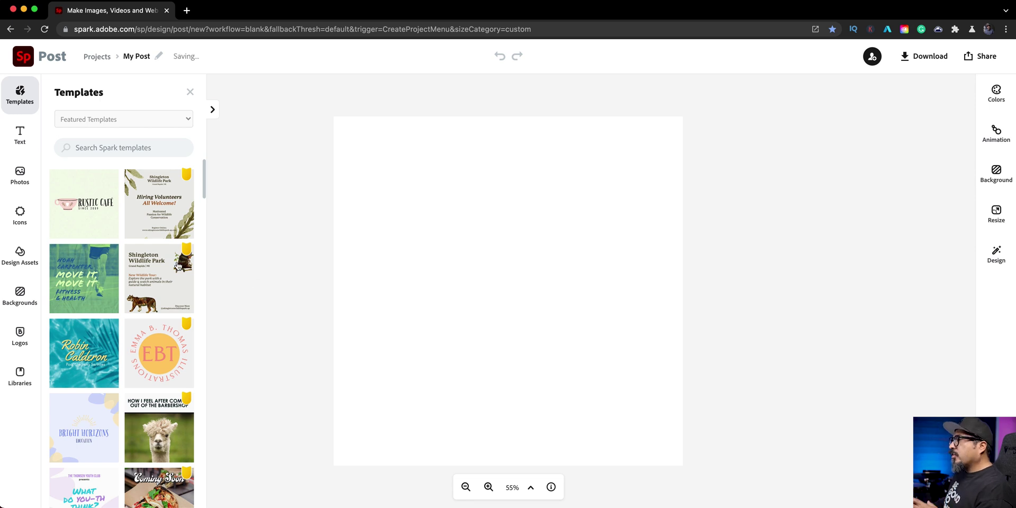
# Apply the dark denim texture from Stationery > Fabric backgrounds to the post
pyautogui.click(31, 289)
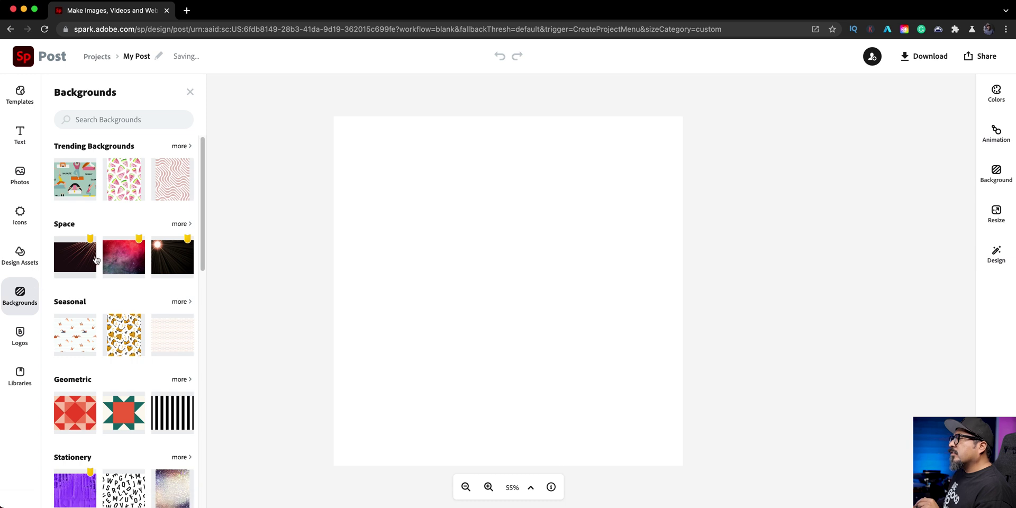
pyautogui.scroll(-3, 121, 299)
pyautogui.click(171, 312)
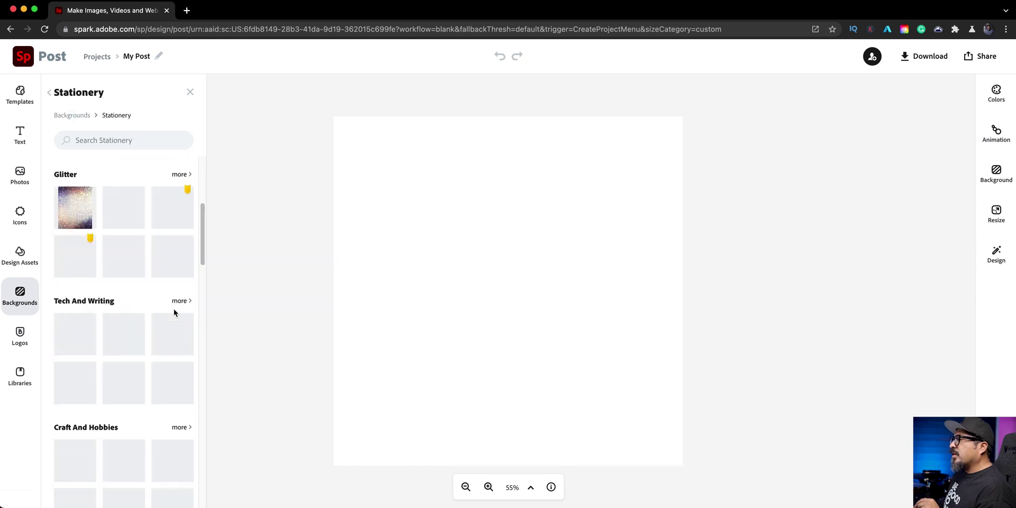
pyautogui.scroll(-10, 147, 325)
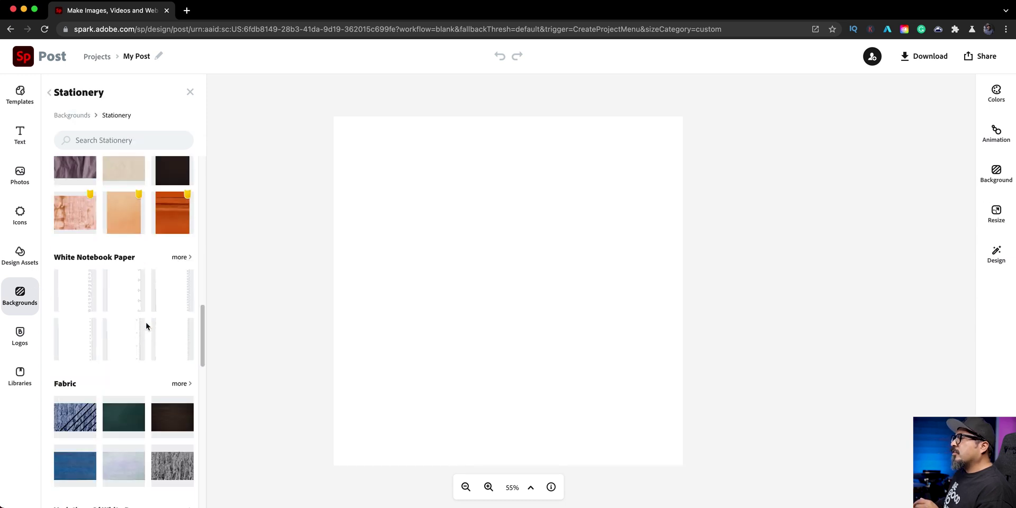
pyautogui.scroll(-1, 147, 326)
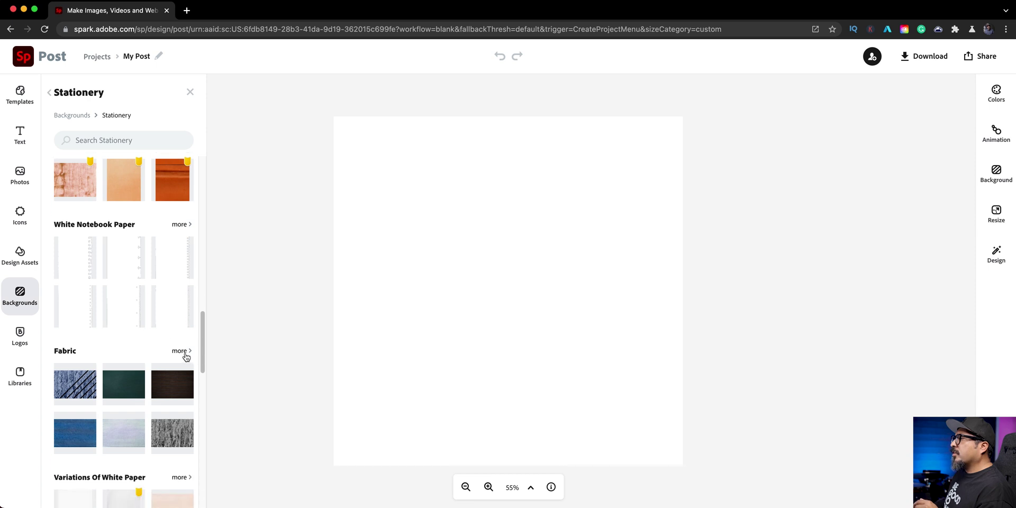
pyautogui.click(180, 351)
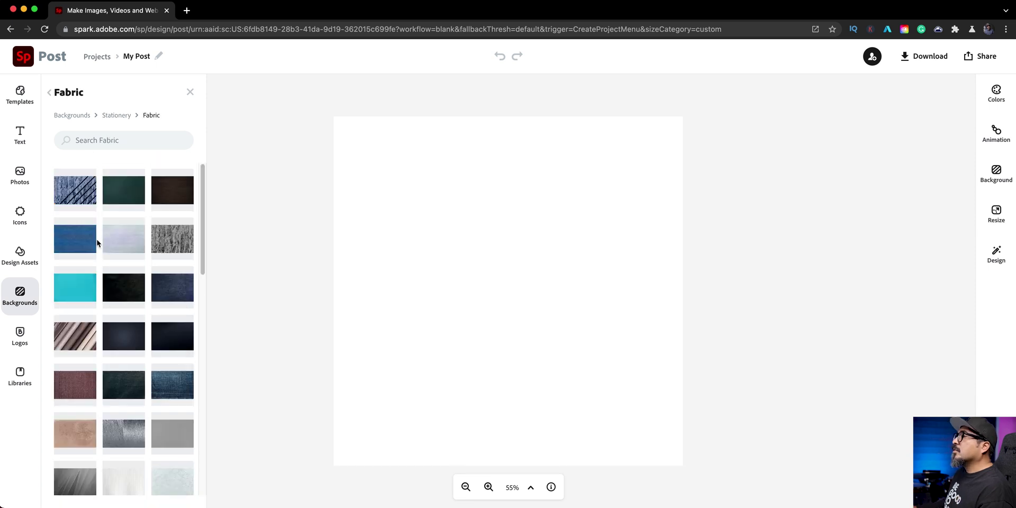
pyautogui.click(156, 294)
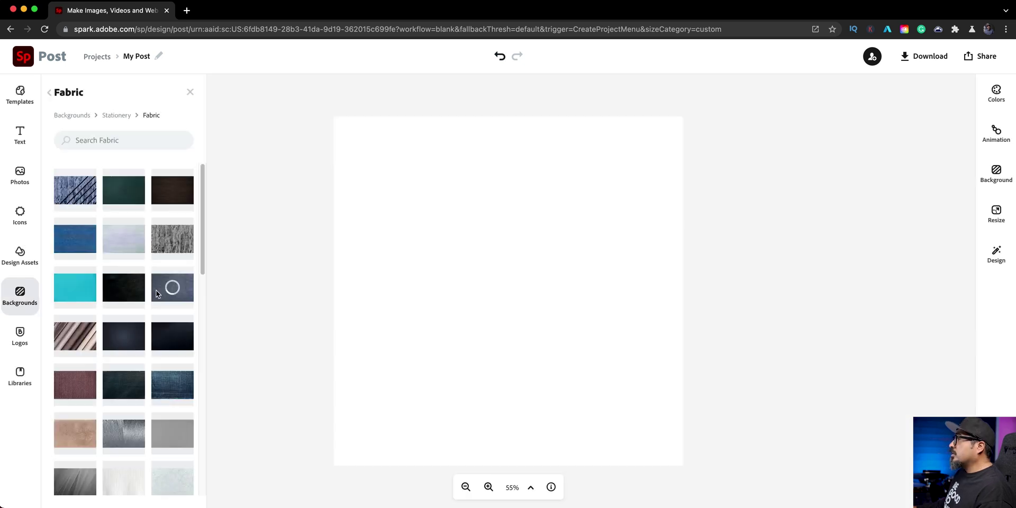
pyautogui.click(191, 92)
# Stretch the denim image so it covers the whole canvas
pyautogui.click(454, 308)
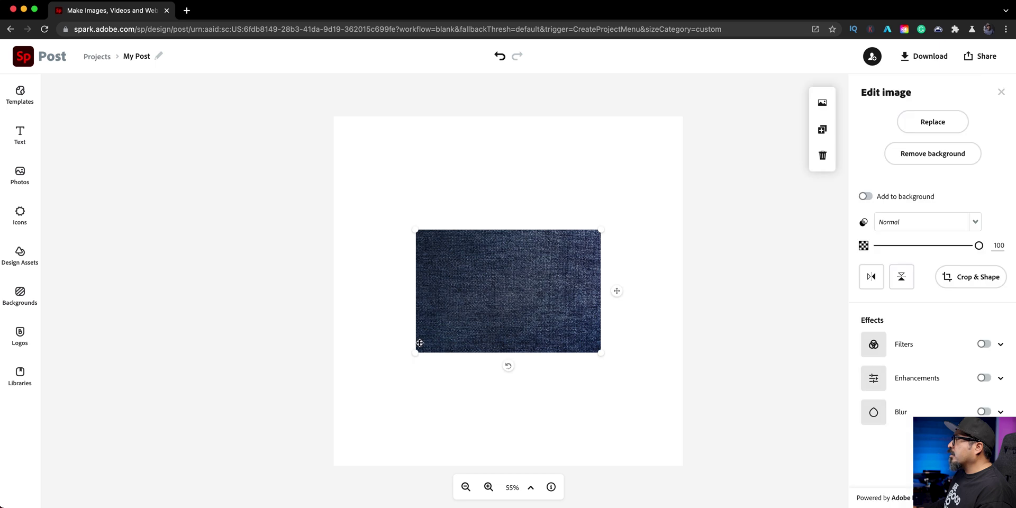
pyautogui.moveTo(415, 352); pyautogui.dragTo(258, 457)
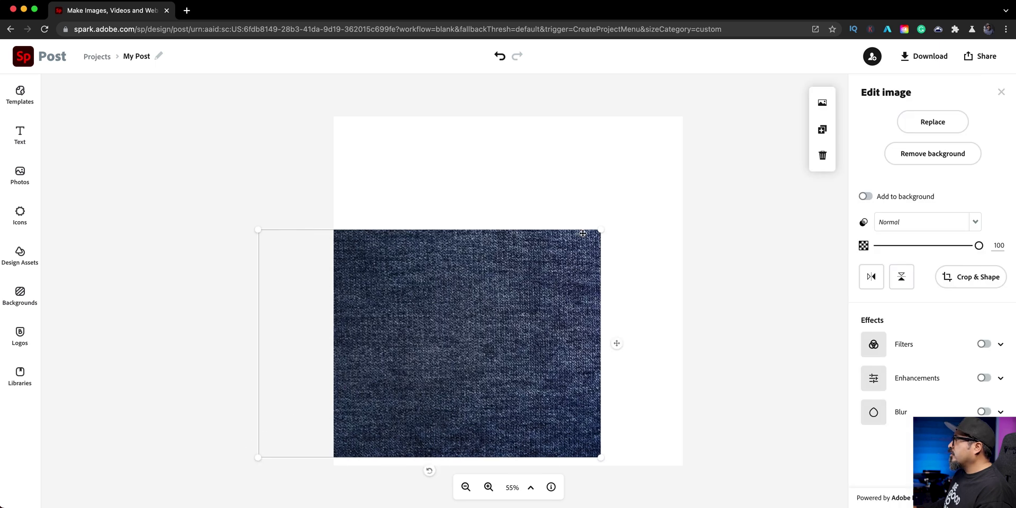
pyautogui.moveTo(601, 229); pyautogui.dragTo(744, 105)
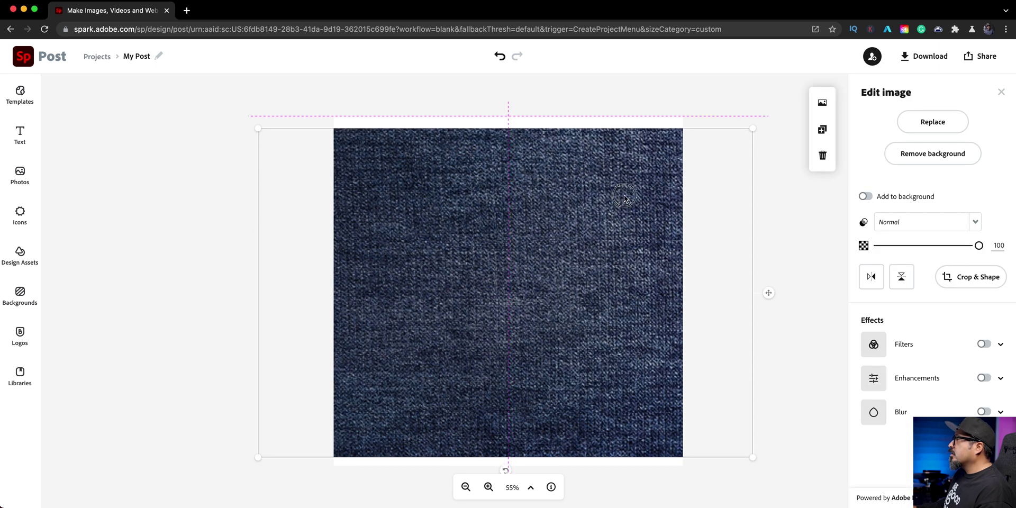
pyautogui.moveTo(758, 433); pyautogui.dragTo(775, 498)
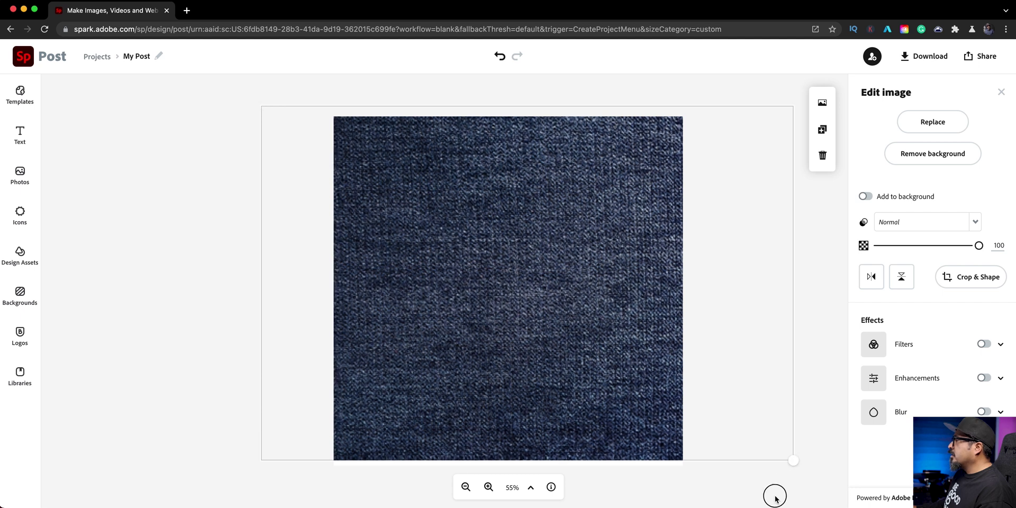
pyautogui.click(193, 288)
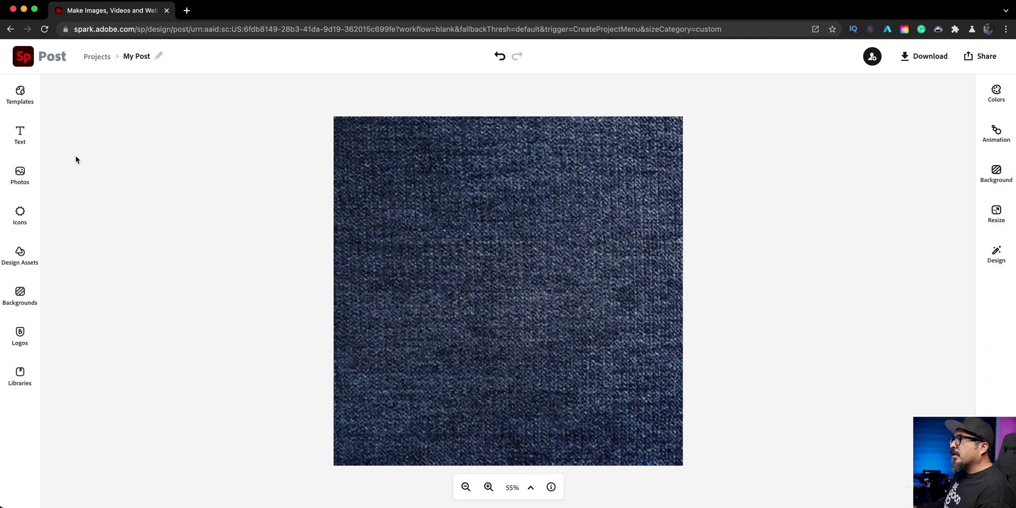
pyautogui.click(29, 142)
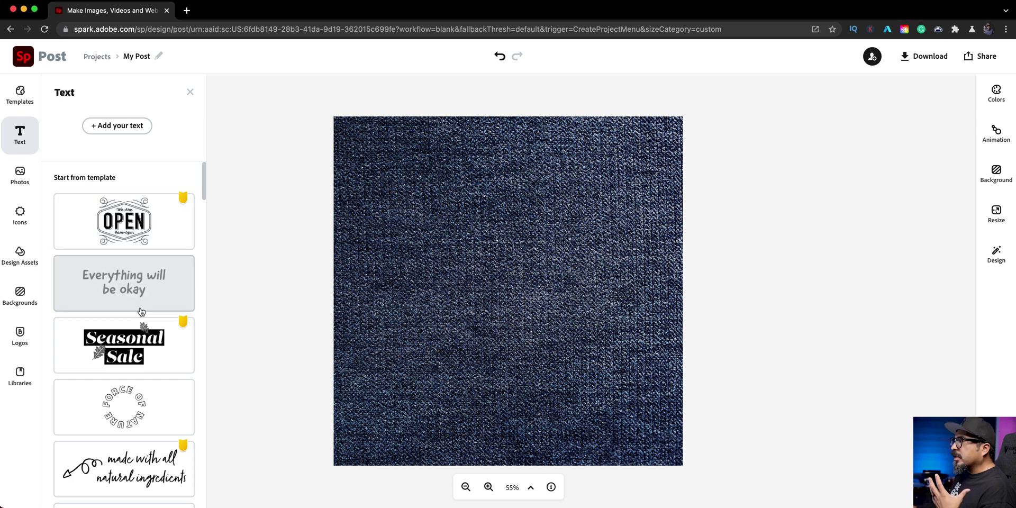
# Add the Make It Happen text design, move it to the upper left and enlarge it
pyautogui.scroll(-4, 135, 371)
pyautogui.scroll(-5, 135, 371)
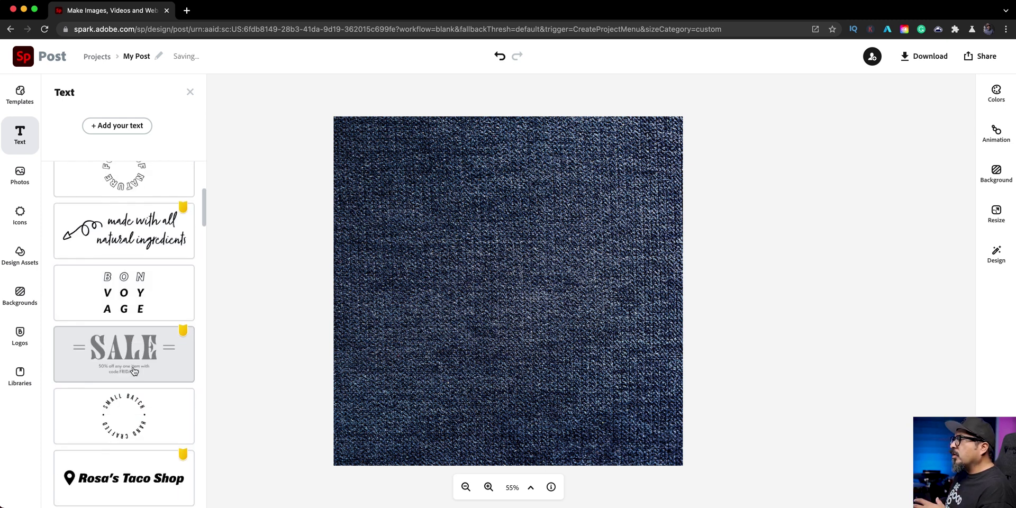
pyautogui.scroll(-6, 112, 362)
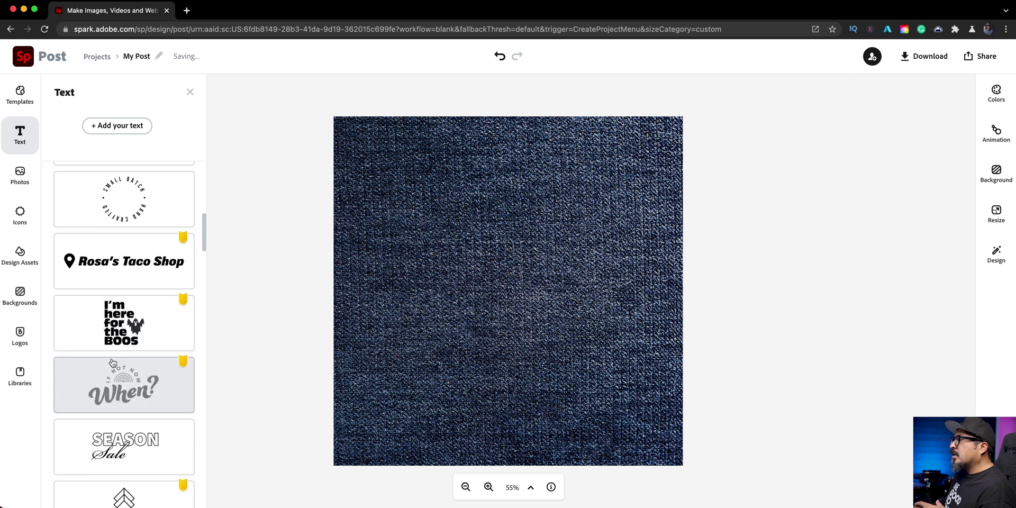
pyautogui.scroll(-5, 119, 373)
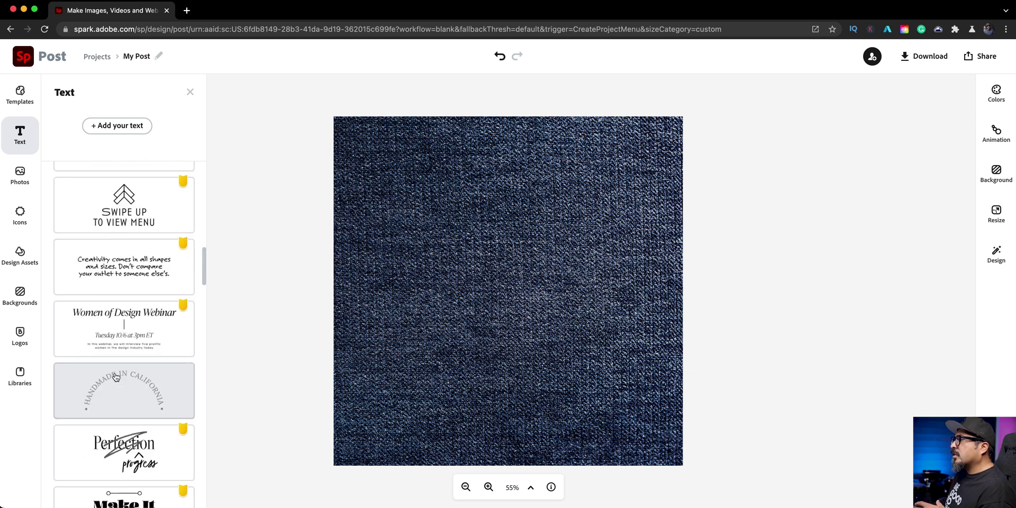
pyautogui.click(129, 354)
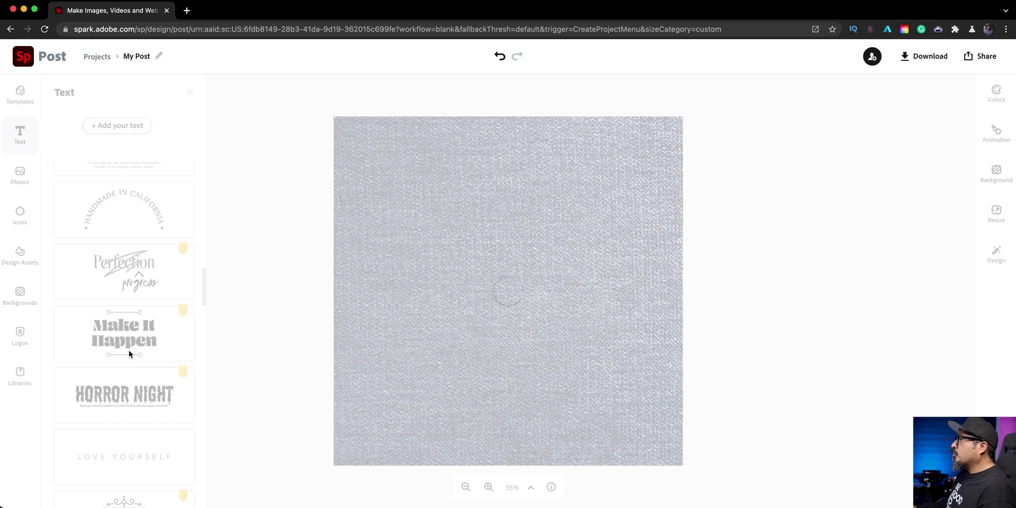
pyautogui.moveTo(383, 369); pyautogui.dragTo(405, 164)
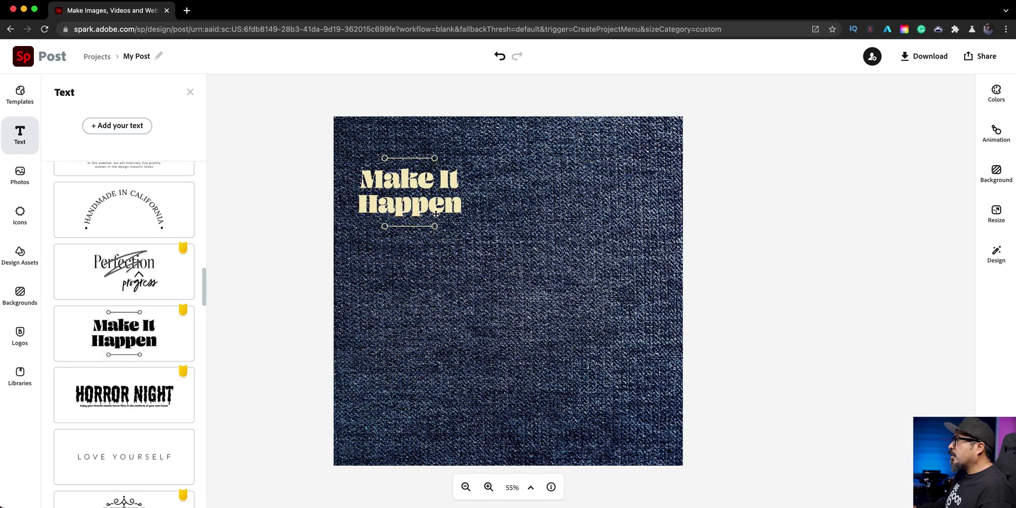
pyautogui.moveTo(461, 255); pyautogui.dragTo(433, 239)
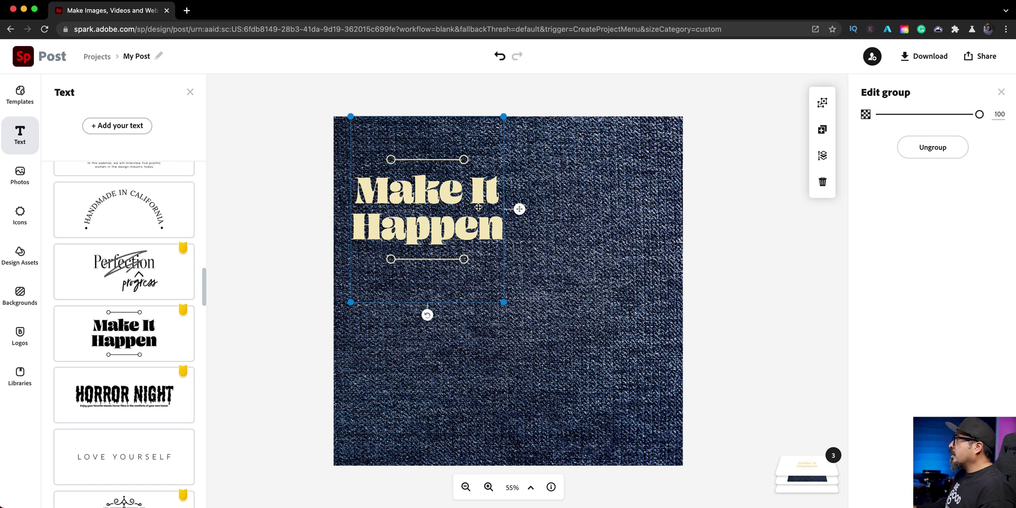
pyautogui.click(442, 202)
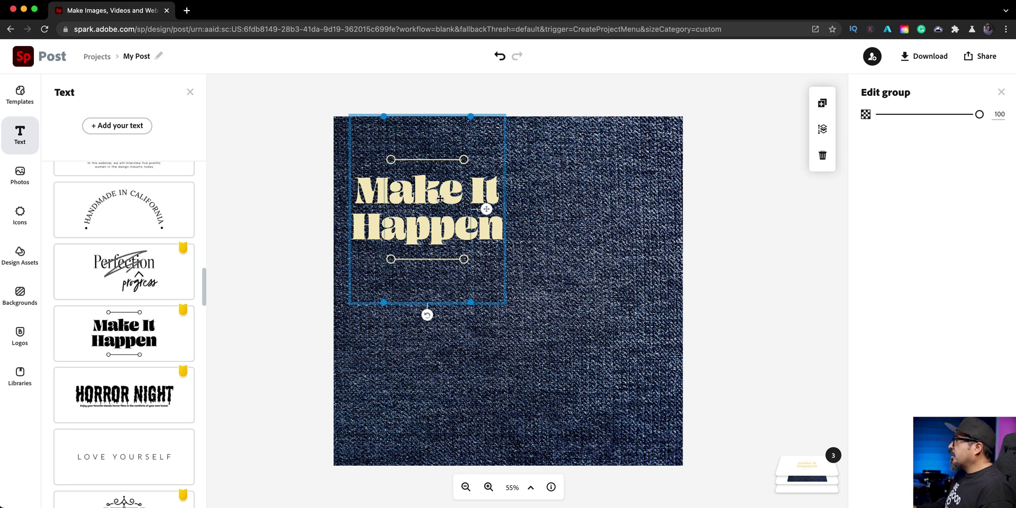
# Make the Make It Happen lettering white
pyautogui.click(440, 199)
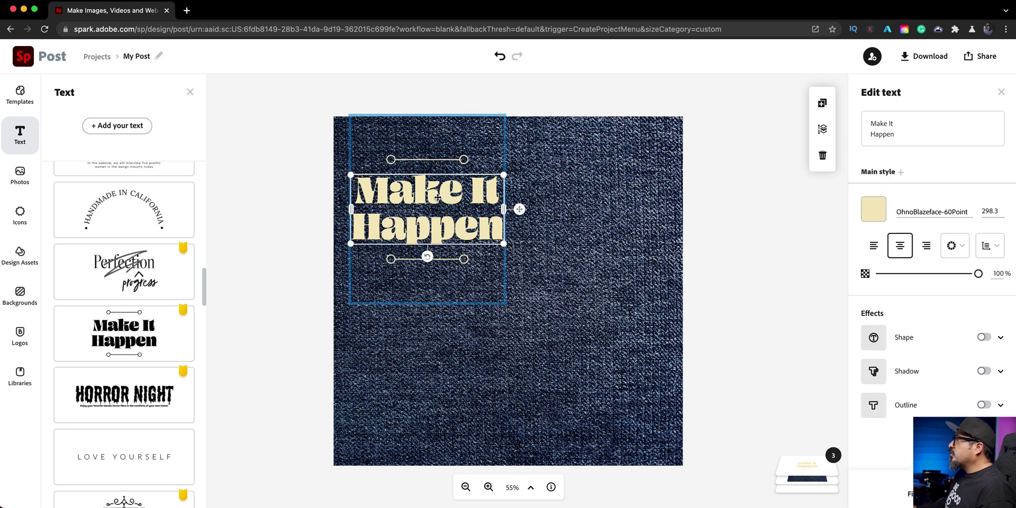
pyautogui.click(870, 208)
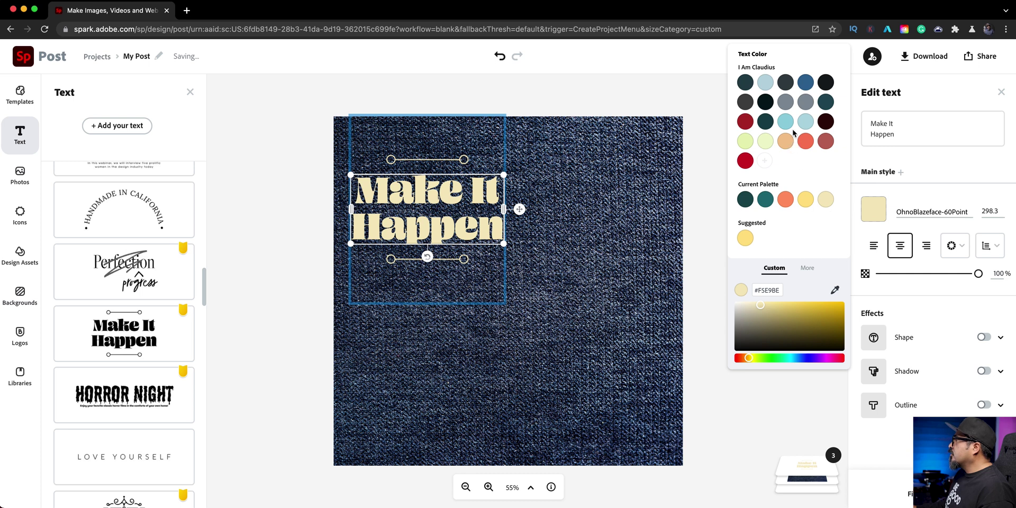
pyautogui.click(804, 268)
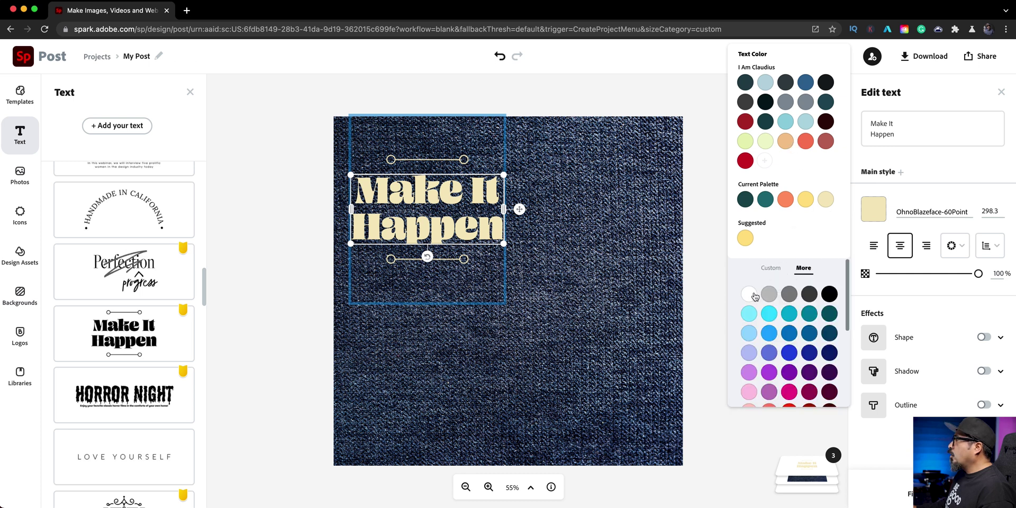
pyautogui.click(749, 295)
pyautogui.click(455, 265)
# Turn both the top and bottom ornament lines white
pyautogui.click(454, 261)
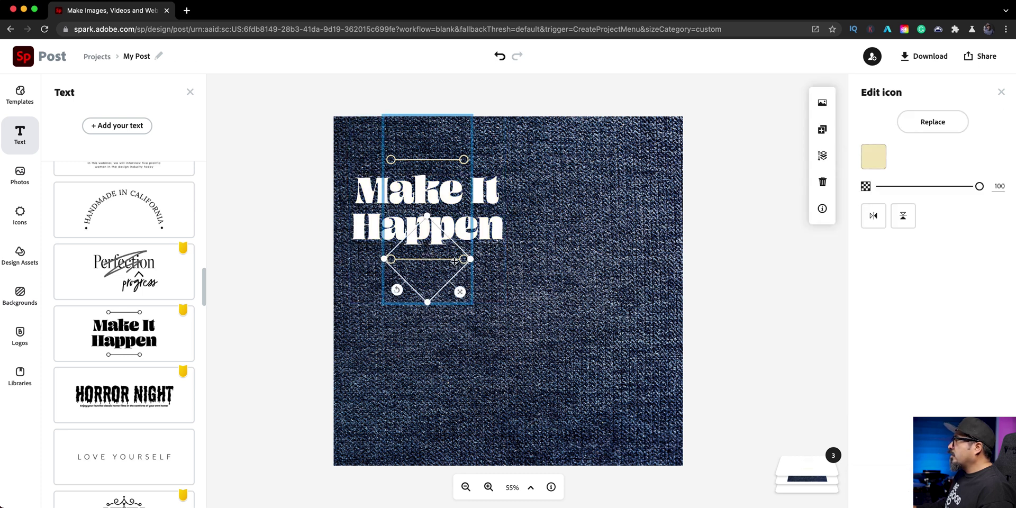
pyautogui.click(873, 157)
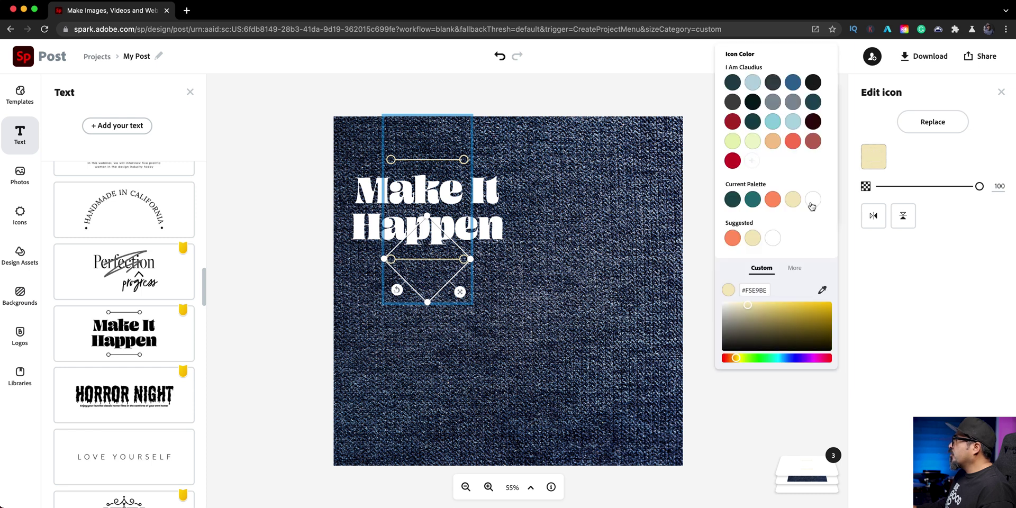
pyautogui.click(811, 201)
pyautogui.click(452, 160)
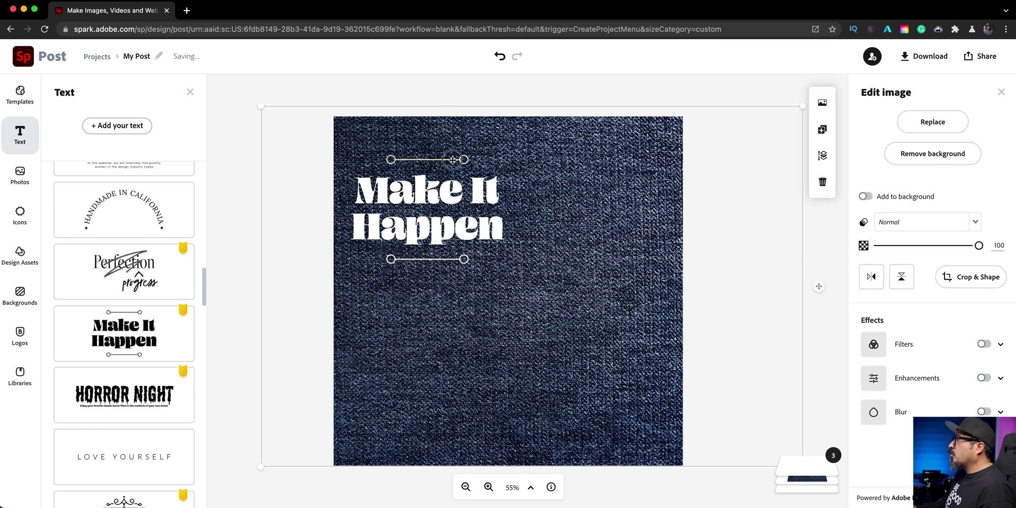
pyautogui.click(452, 160)
pyautogui.click(452, 161)
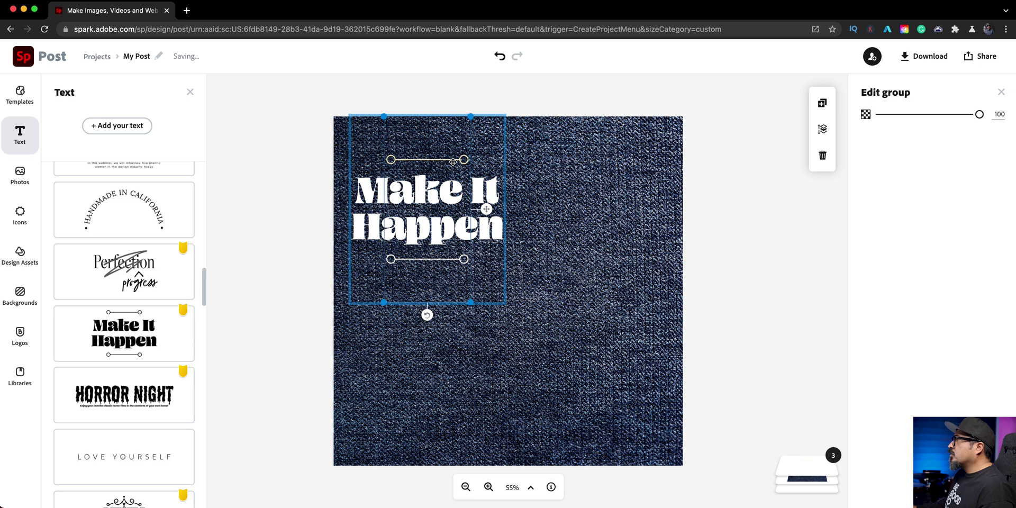
pyautogui.click(452, 161)
pyautogui.click(869, 158)
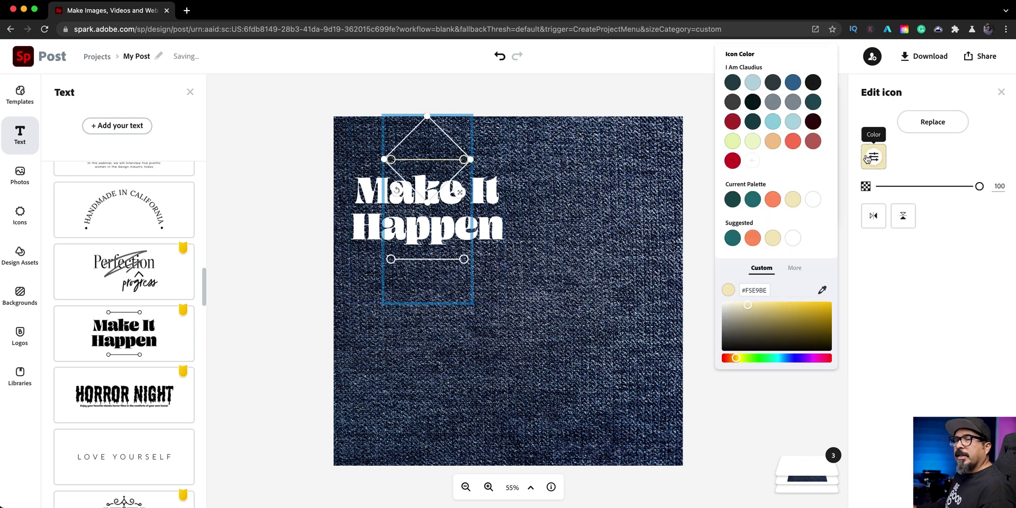
pyautogui.click(813, 199)
pyautogui.click(262, 196)
pyautogui.click(278, 201)
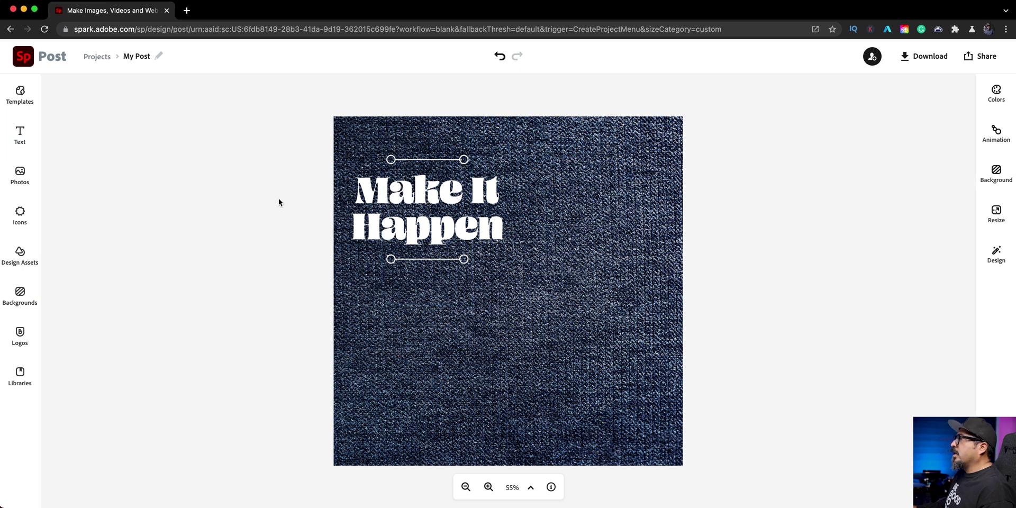
# Nudge the title group up-right and replace its wording with 'HELLO!'
pyautogui.moveTo(411, 219); pyautogui.dragTo(418, 208)
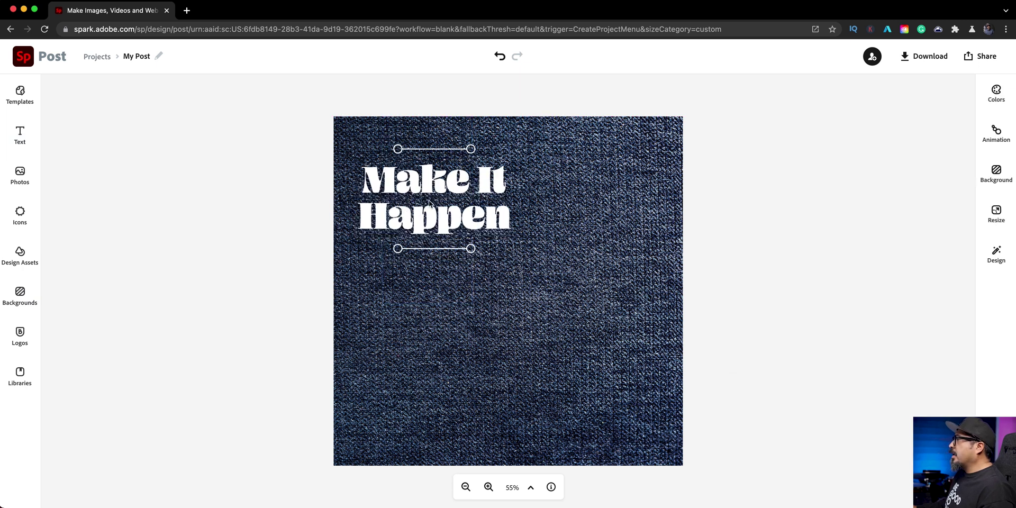
pyautogui.click(429, 204)
pyautogui.click(434, 184)
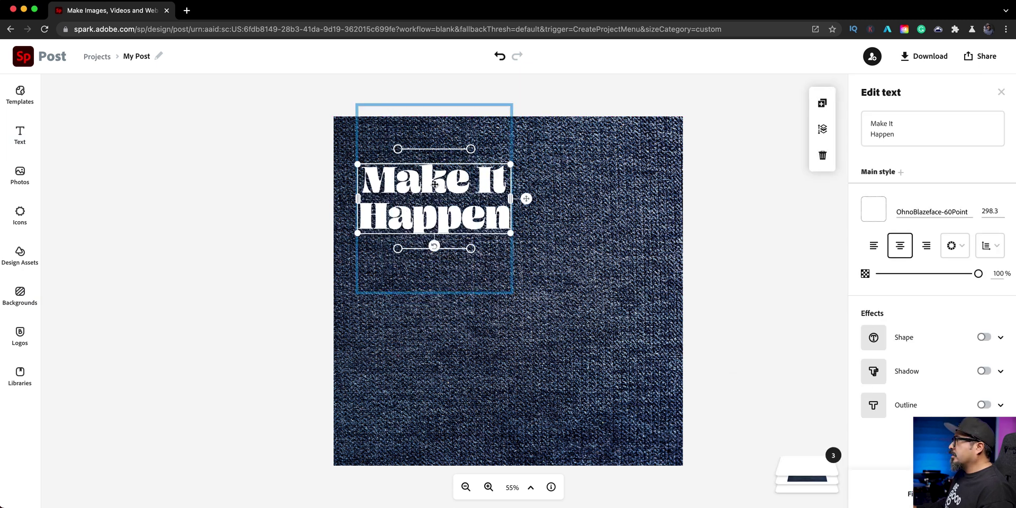
pyautogui.click(897, 132)
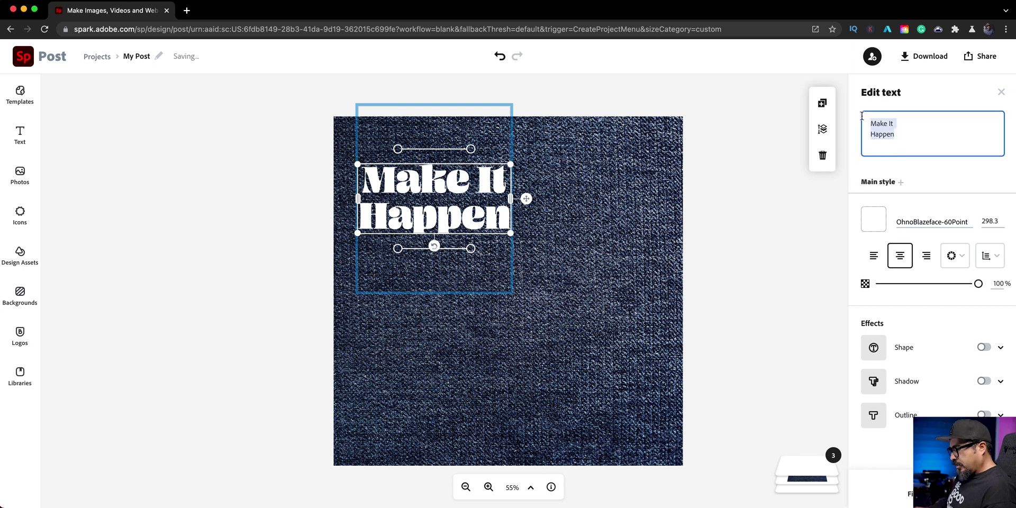
pyautogui.write('HELLO')
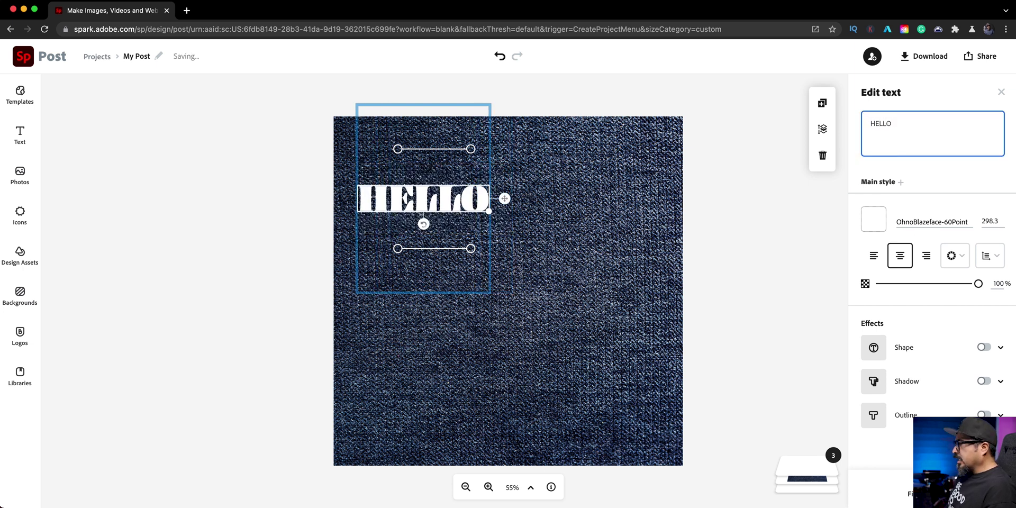
pyautogui.write('!')
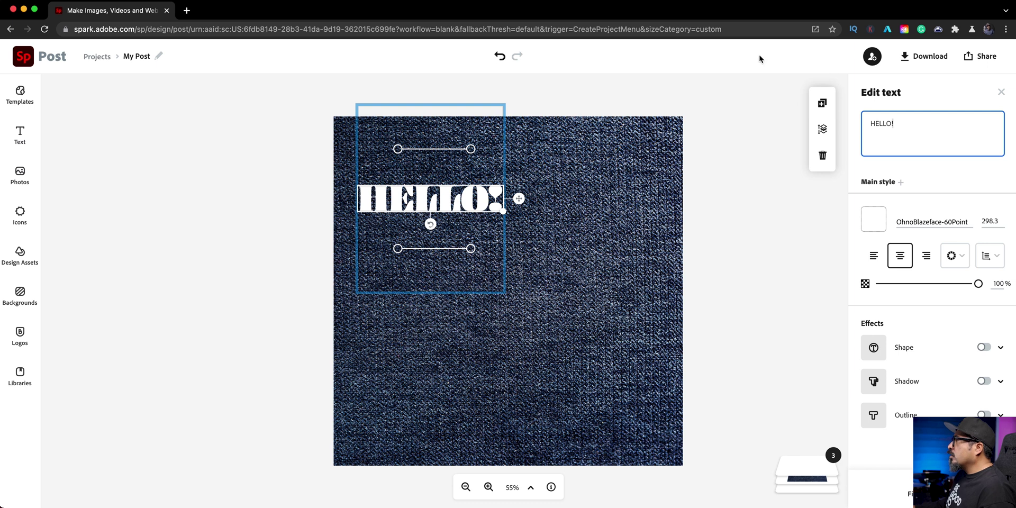
# Move the top and bottom ornament lines in closer around HELLO!
pyautogui.click(472, 147)
pyautogui.click(461, 149)
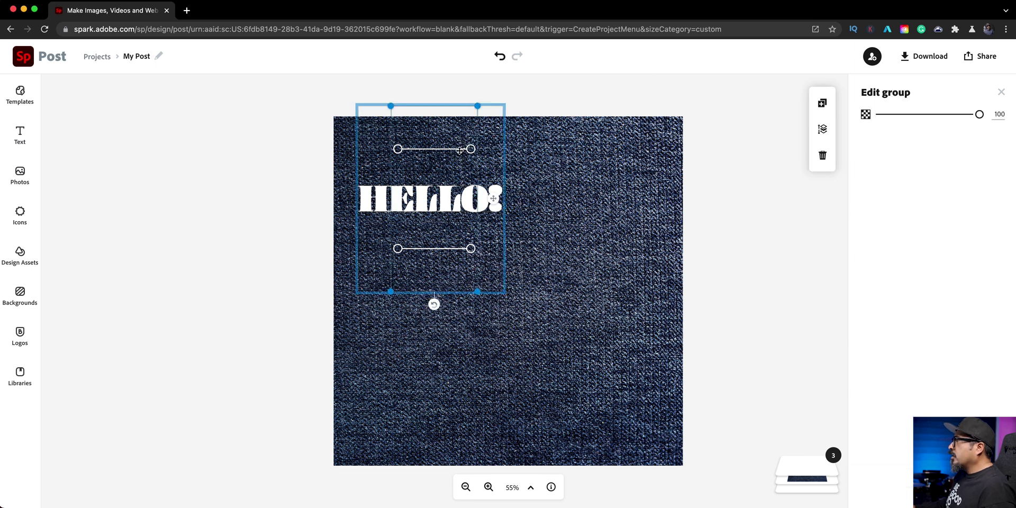
pyautogui.click(458, 151)
pyautogui.moveTo(458, 151); pyautogui.dragTo(436, 175)
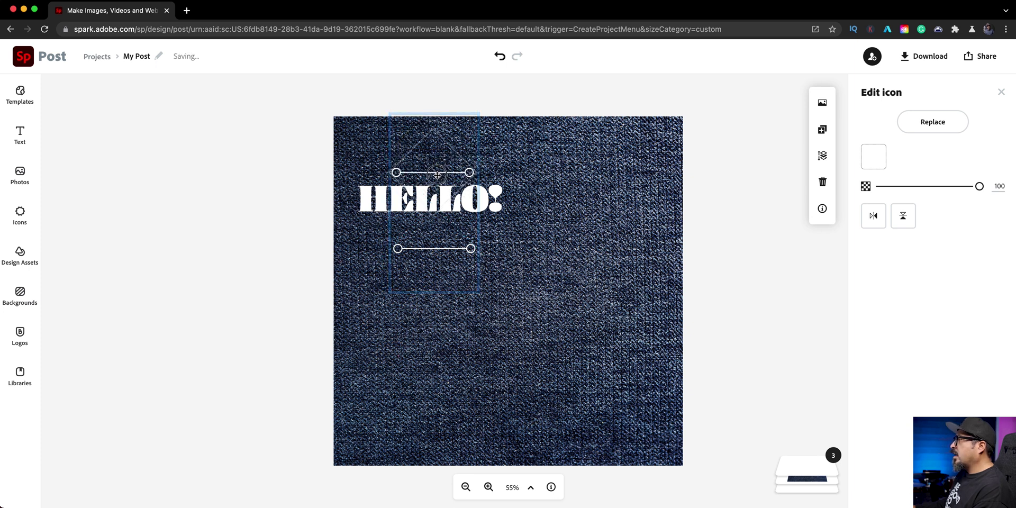
pyautogui.click(435, 250)
pyautogui.moveTo(434, 249); pyautogui.dragTo(430, 216)
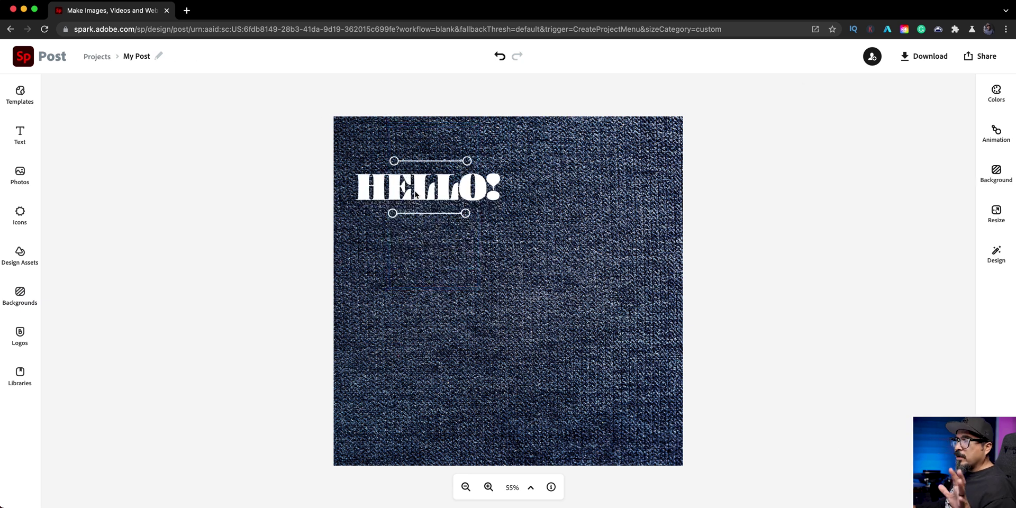
pyautogui.click(28, 183)
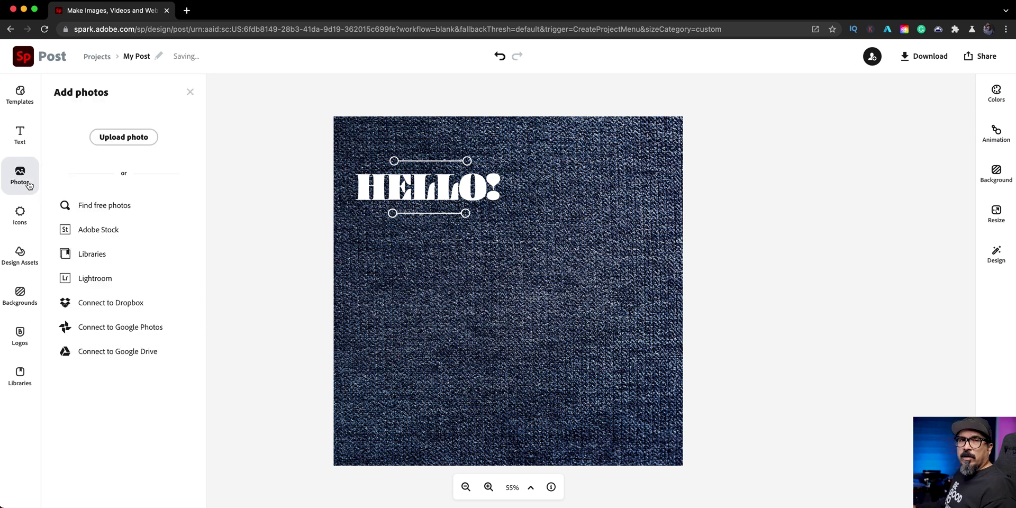
# Upload the photo DSCF2243.jpg to the post
pyautogui.click(131, 138)
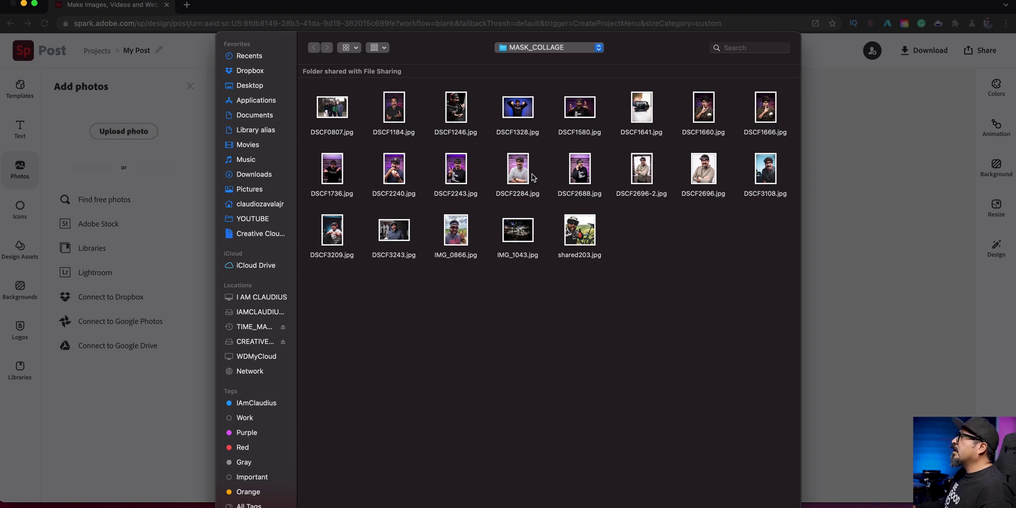
pyautogui.click(451, 178)
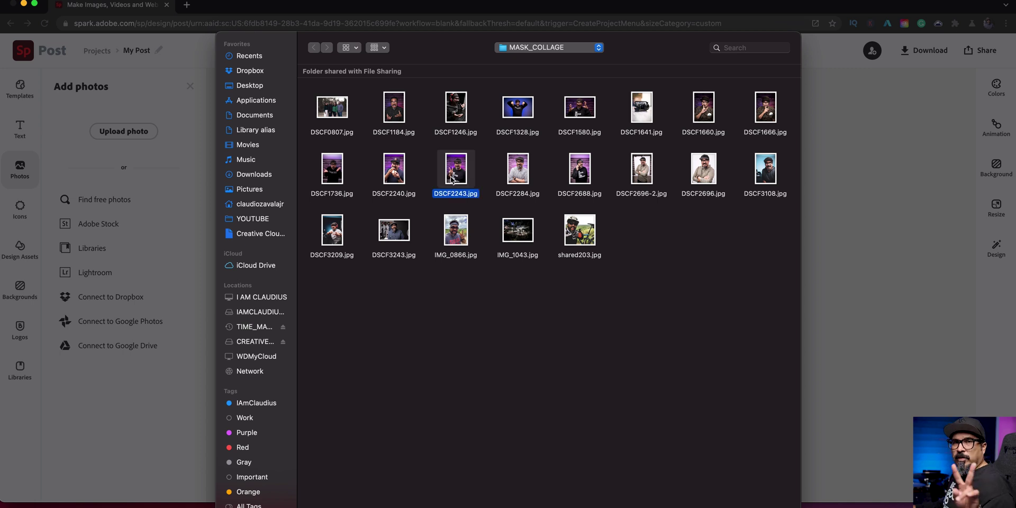
pyautogui.press('Return')
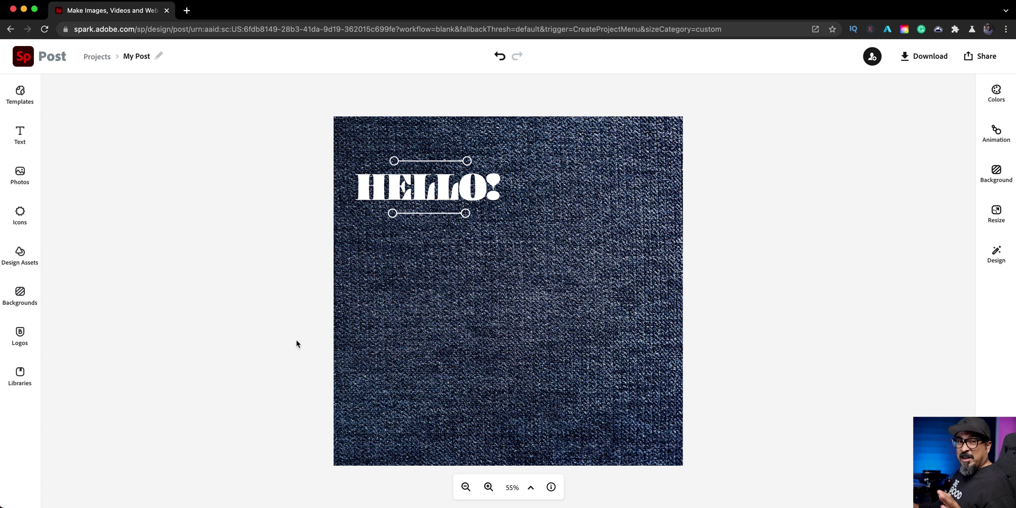
# Upload the portrait DSCF2284.jpg and place it on the post
pyautogui.click(21, 180)
pyautogui.click(140, 143)
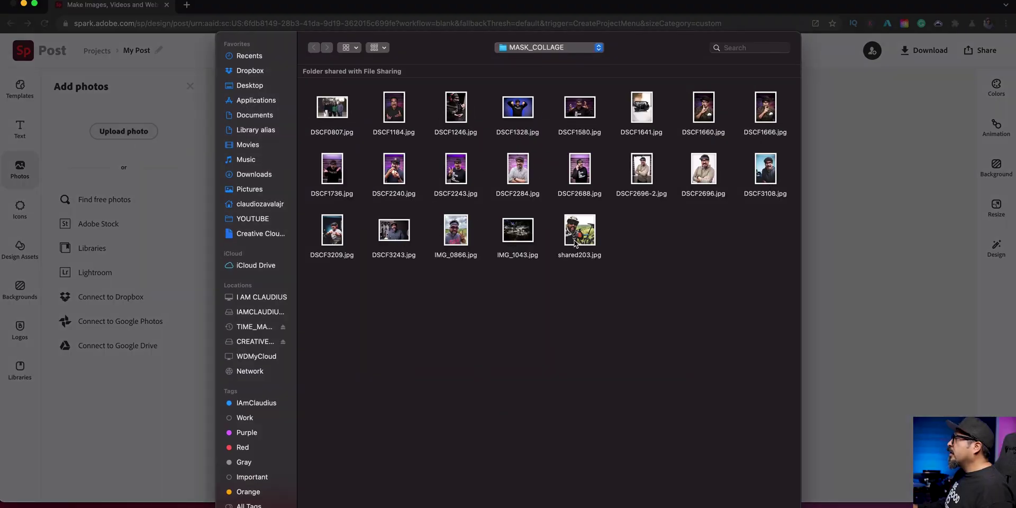
pyautogui.click(519, 176)
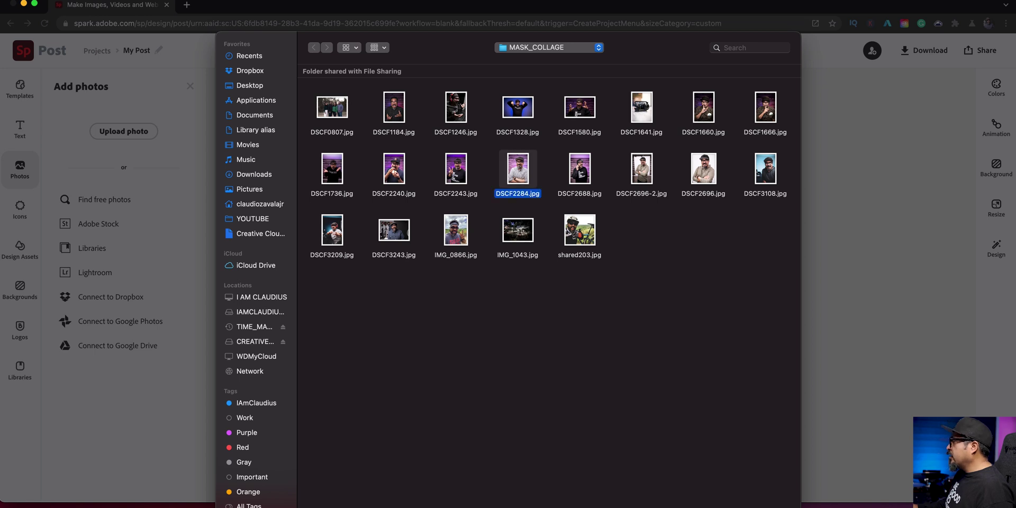
pyautogui.press('Return')
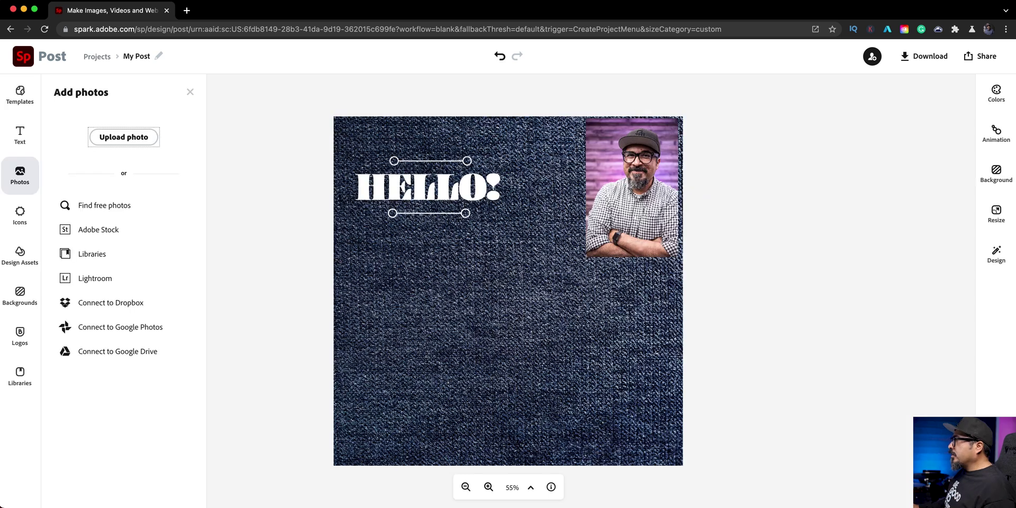
# Enlarge the portrait, shift it up-right, and apply Remove background to cut out the man
pyautogui.click(655, 241)
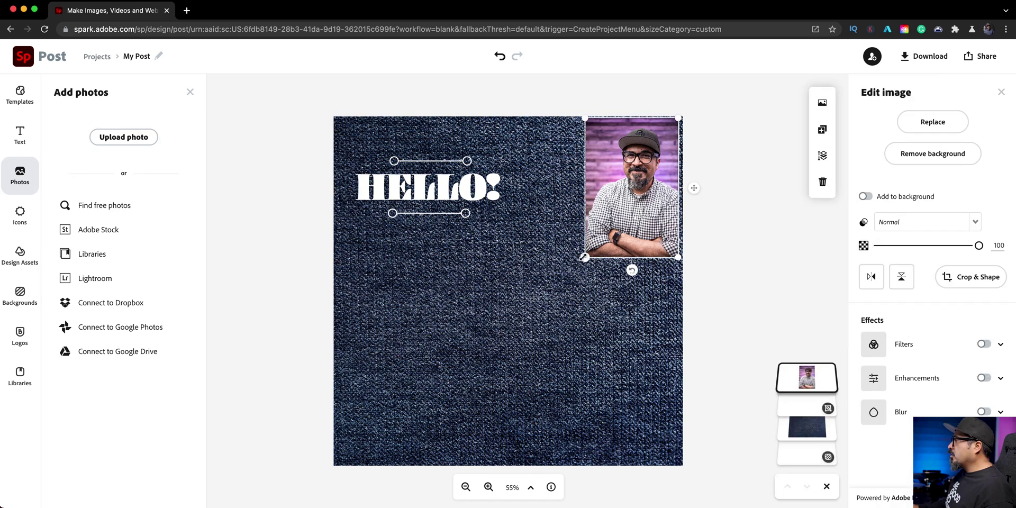
pyautogui.moveTo(574, 276); pyautogui.dragTo(288, 483)
pyautogui.moveTo(507, 366); pyautogui.dragTo(512, 357)
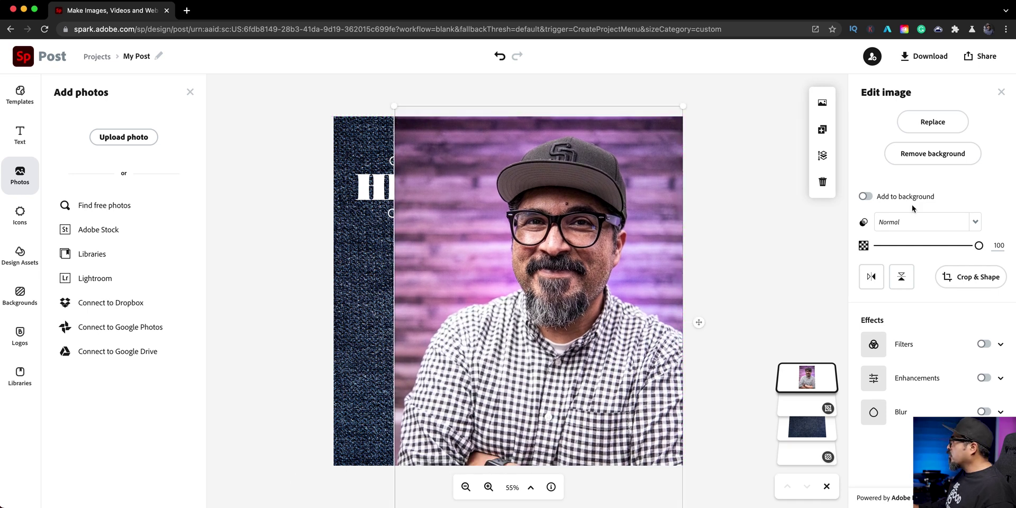
pyautogui.click(932, 159)
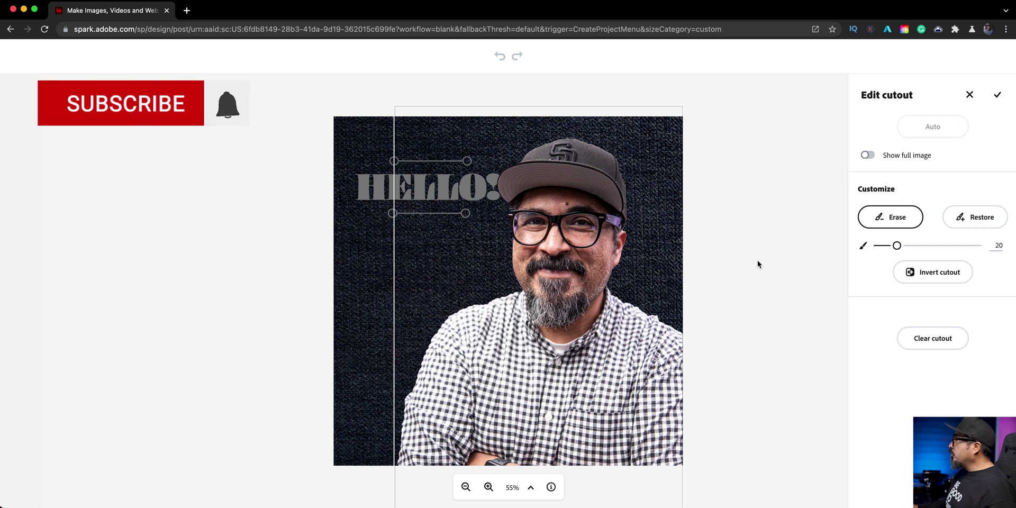
pyautogui.click(998, 95)
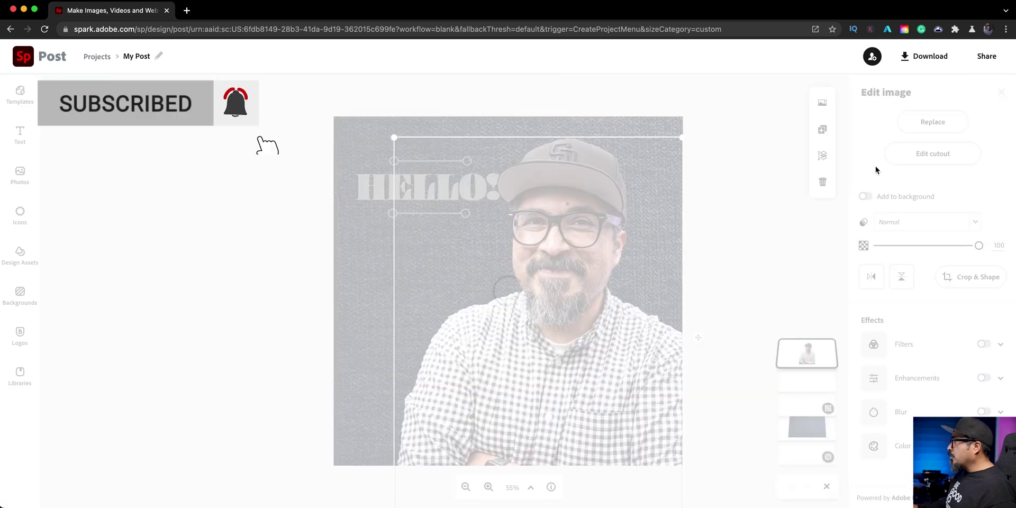
# Shift the cutout man right and duplicate the photo
pyautogui.moveTo(552, 295); pyautogui.dragTo(565, 293)
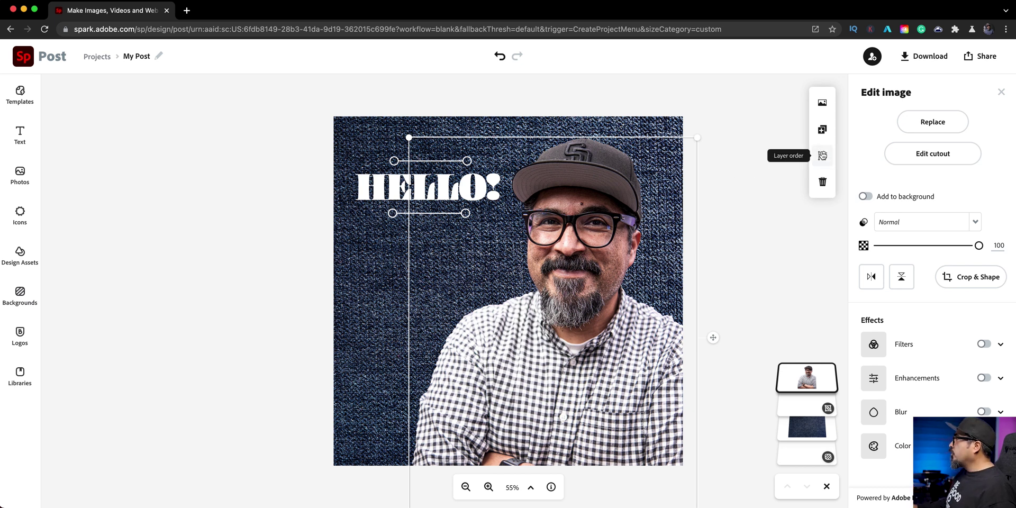
pyautogui.click(822, 129)
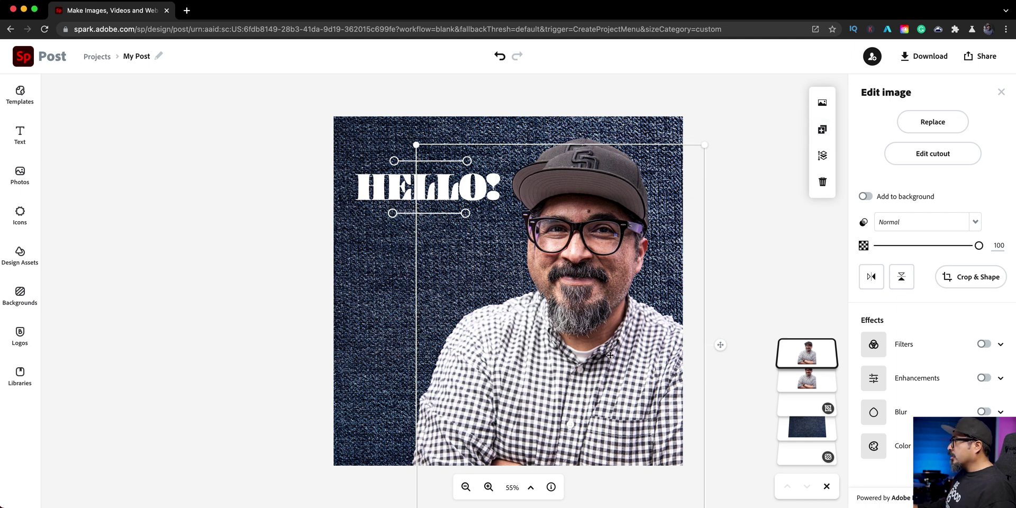
pyautogui.moveTo(604, 354); pyautogui.dragTo(598, 349)
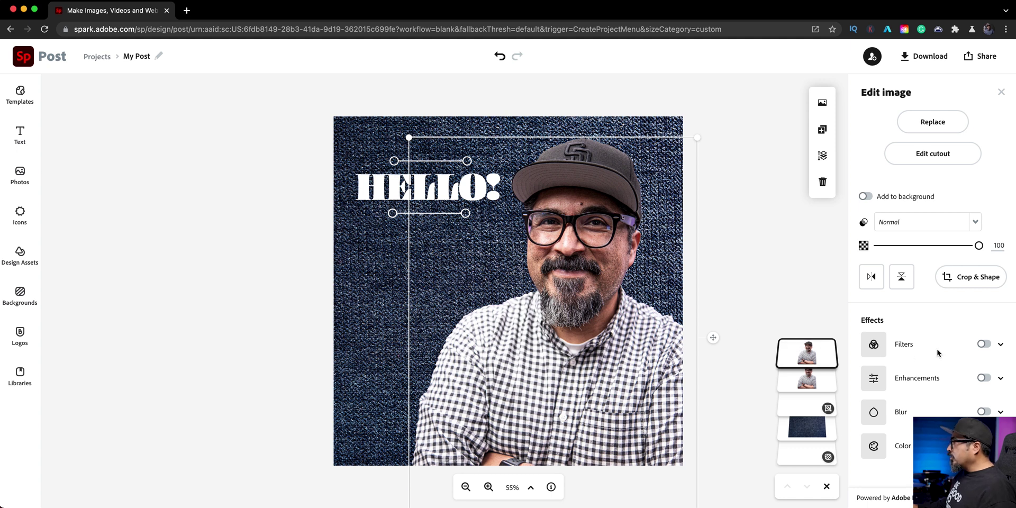
# Apply a Duotone filter with white shadows and highlights to the duplicate
pyautogui.click(962, 348)
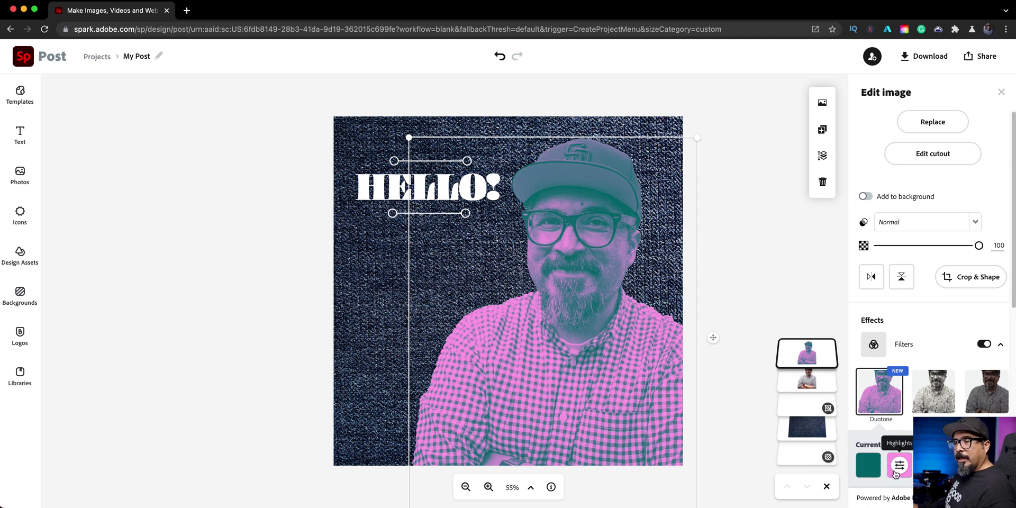
pyautogui.click(875, 473)
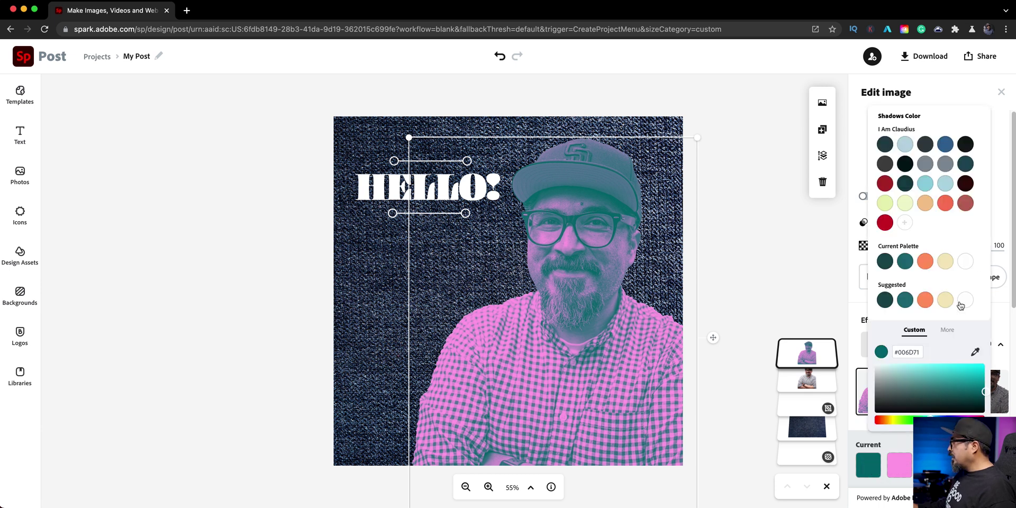
pyautogui.click(948, 330)
pyautogui.click(890, 355)
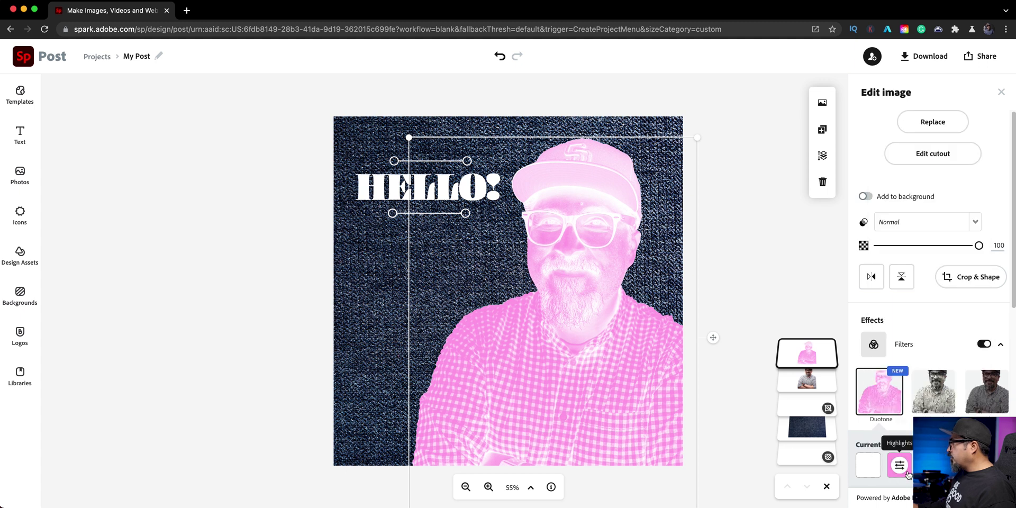
pyautogui.click(901, 466)
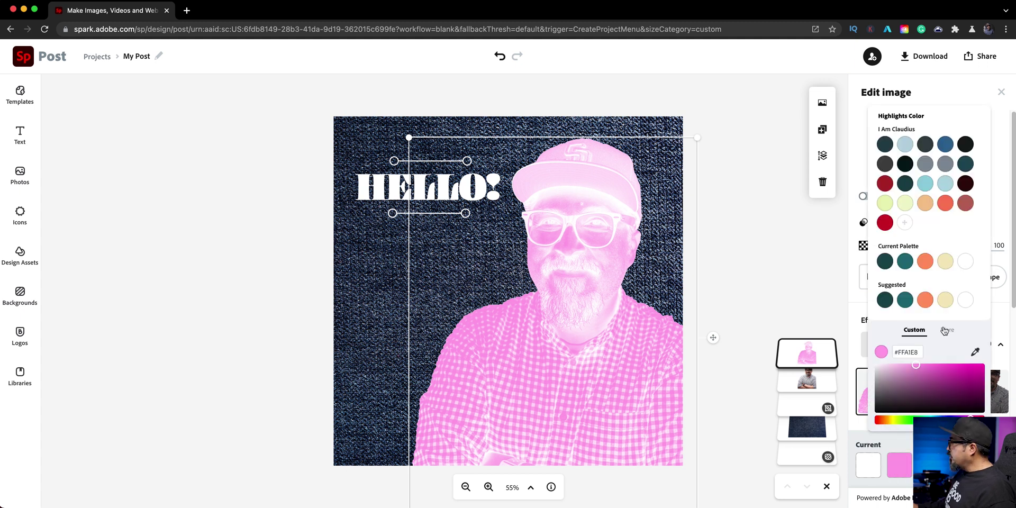
pyautogui.click(967, 264)
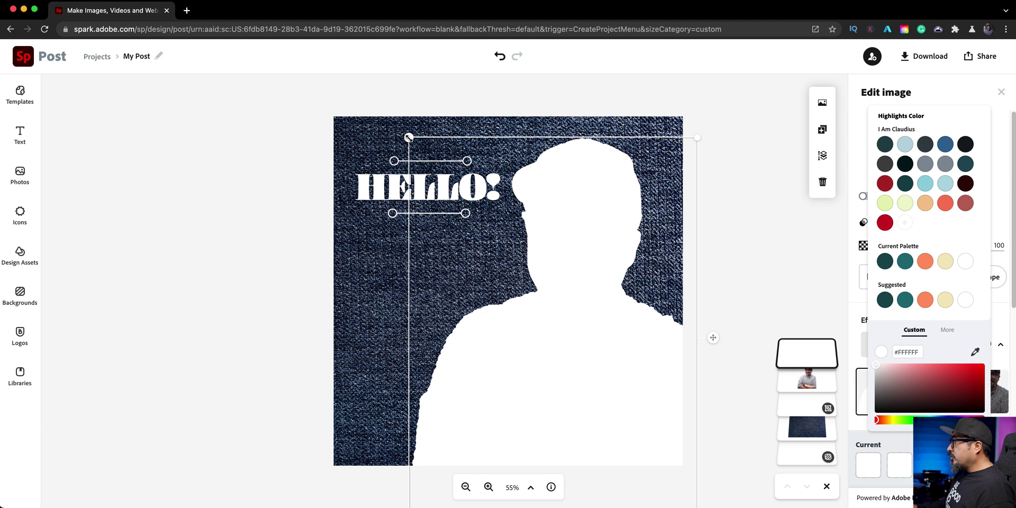
# Enlarge the white silhouette and move its layer beneath the man's photo
pyautogui.moveTo(409, 137); pyautogui.dragTo(397, 121)
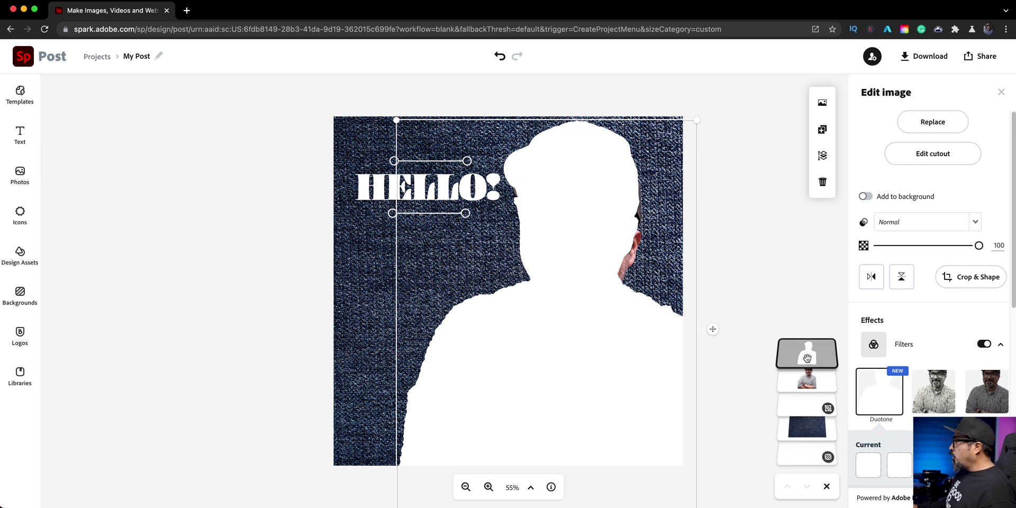
pyautogui.moveTo(807, 358); pyautogui.dragTo(807, 386)
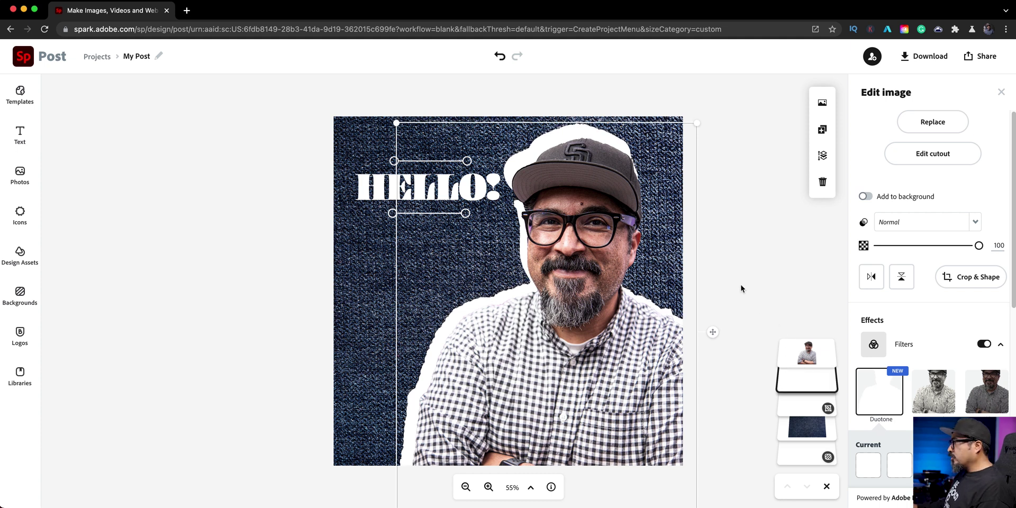
pyautogui.moveTo(691, 129); pyautogui.dragTo(695, 139)
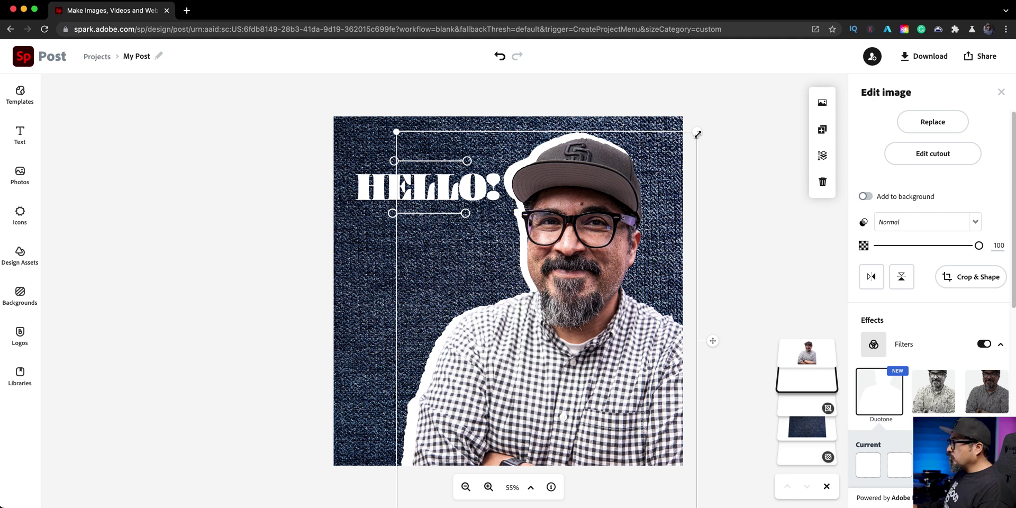
pyautogui.click(876, 456)
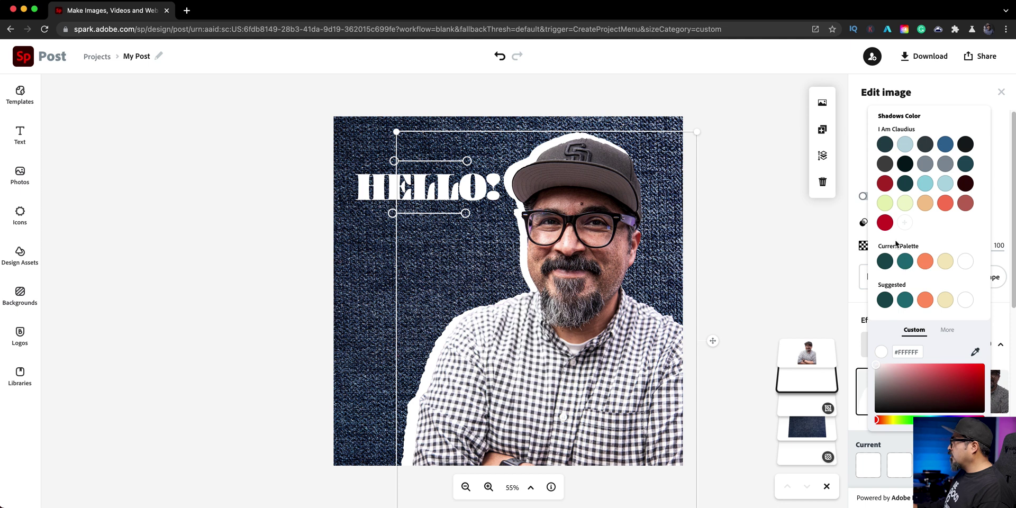
# Set the silhouette's Duotone shadows and highlights to red #CE0325 and adjust outline thickness
pyautogui.click(886, 223)
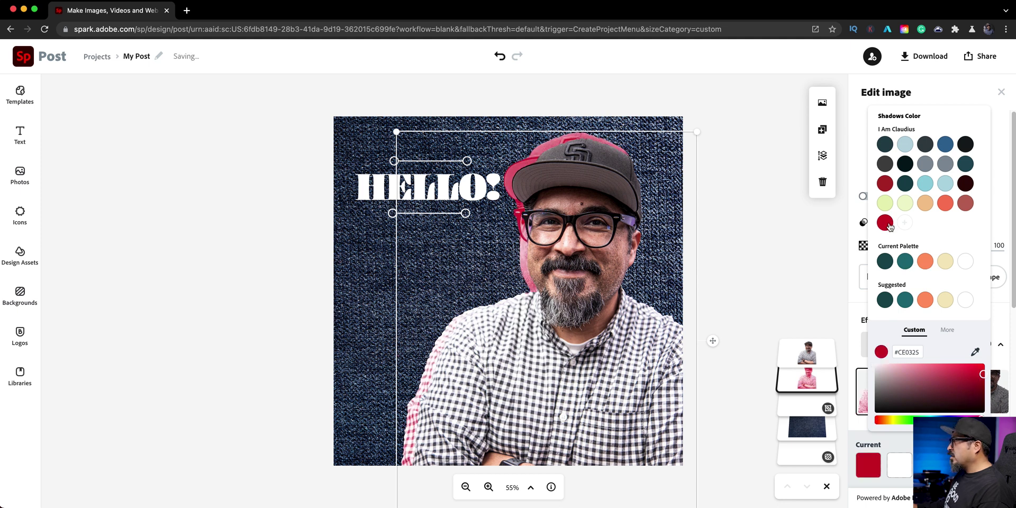
pyautogui.click(904, 467)
pyautogui.click(885, 224)
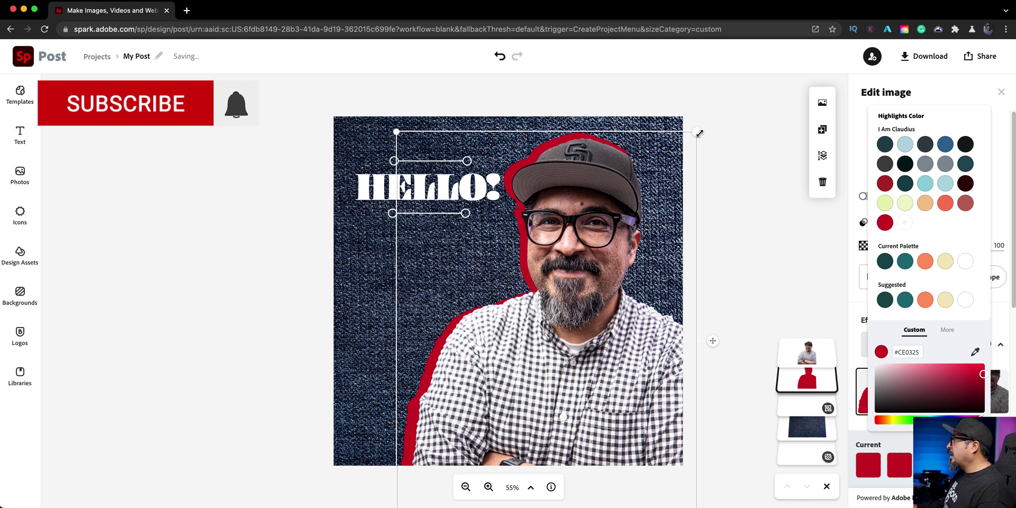
pyautogui.moveTo(700, 133); pyautogui.dragTo(705, 132)
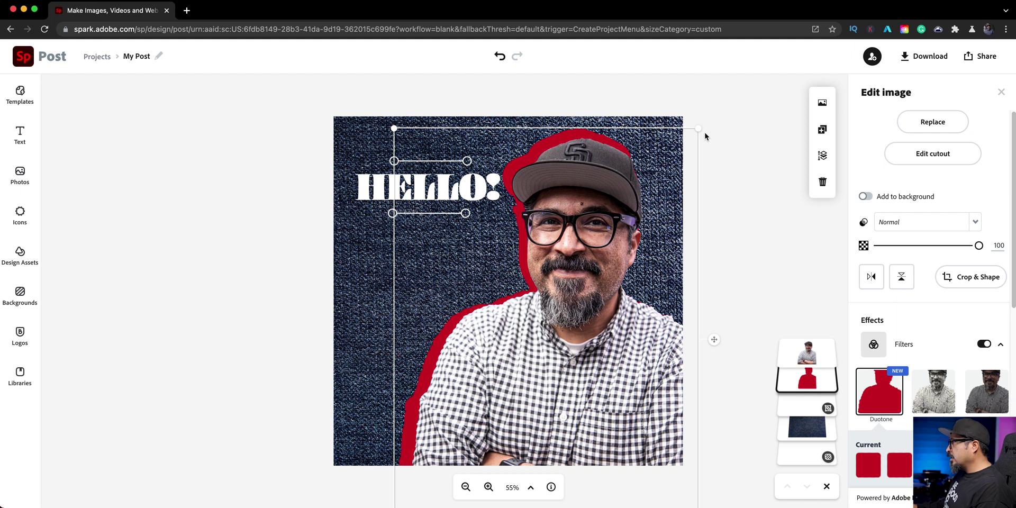
pyautogui.moveTo(702, 129); pyautogui.dragTo(699, 137)
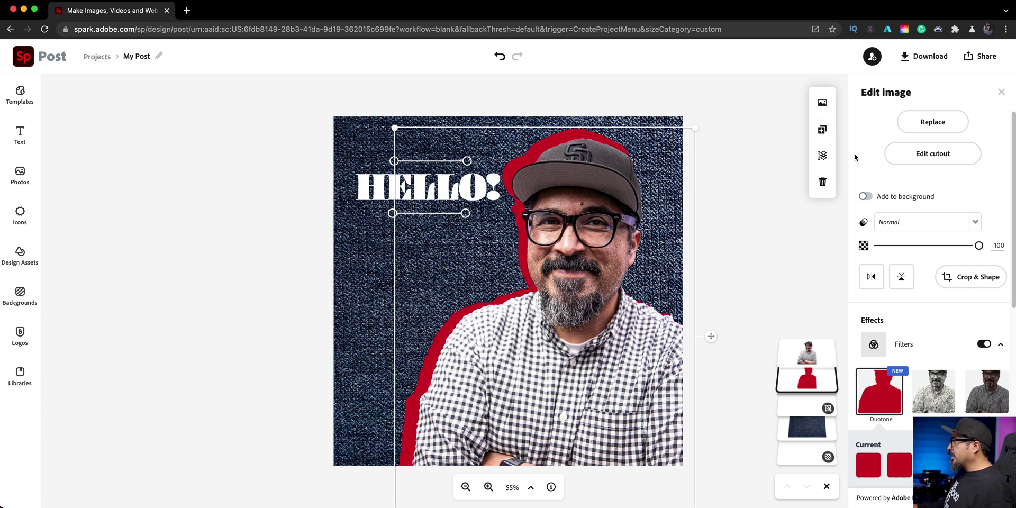
# Duplicate the red silhouette and nudge the copy slightly right and up
pyautogui.click(824, 130)
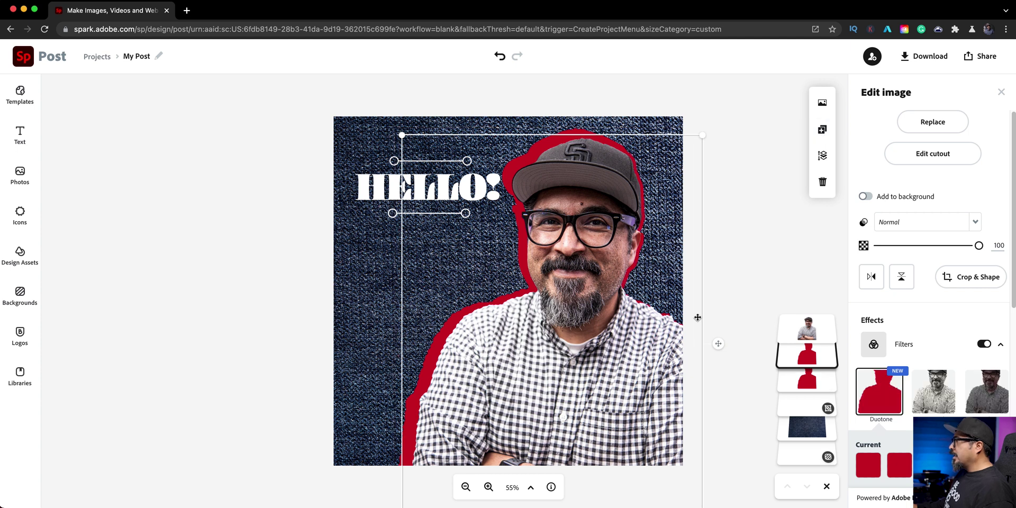
pyautogui.press('Right')
pyautogui.press('Right')
pyautogui.press('Right')
pyautogui.press('Right')
pyautogui.press('Right')
pyautogui.press('Right')
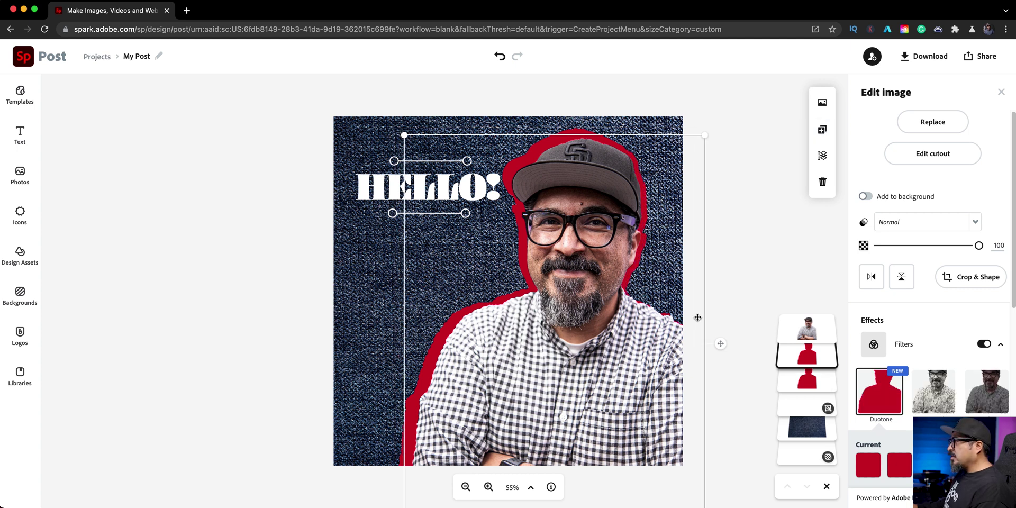
pyautogui.hotkey('shift', 'Up')
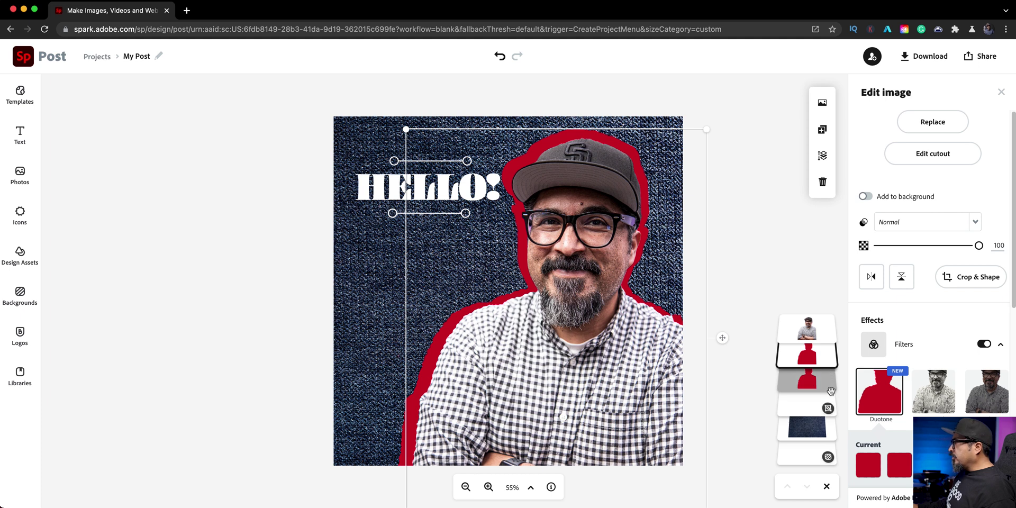
pyautogui.click(830, 391)
pyautogui.click(821, 362)
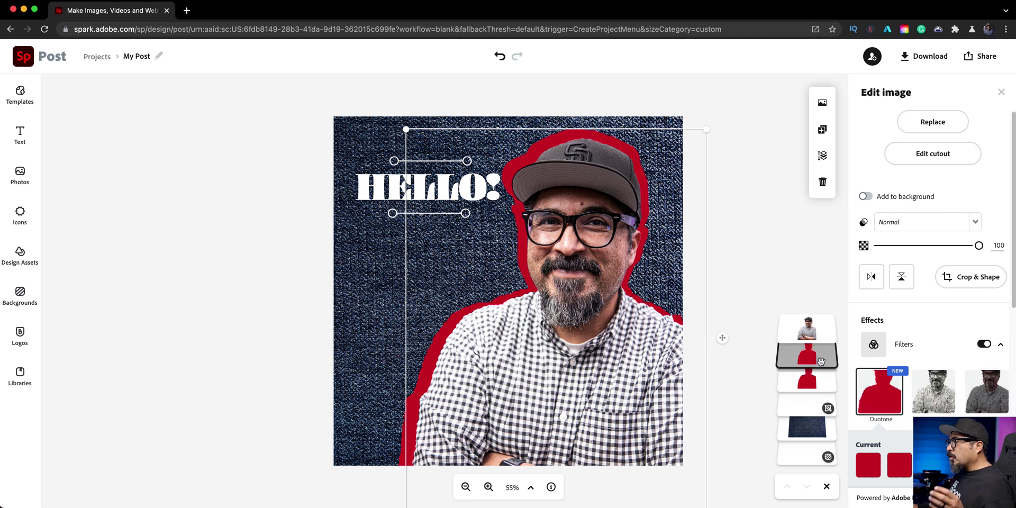
# Group both red silhouettes, moving the man's photo aside and then back over them
pyautogui.click(561, 269)
pyautogui.moveTo(571, 263); pyautogui.dragTo(308, 249)
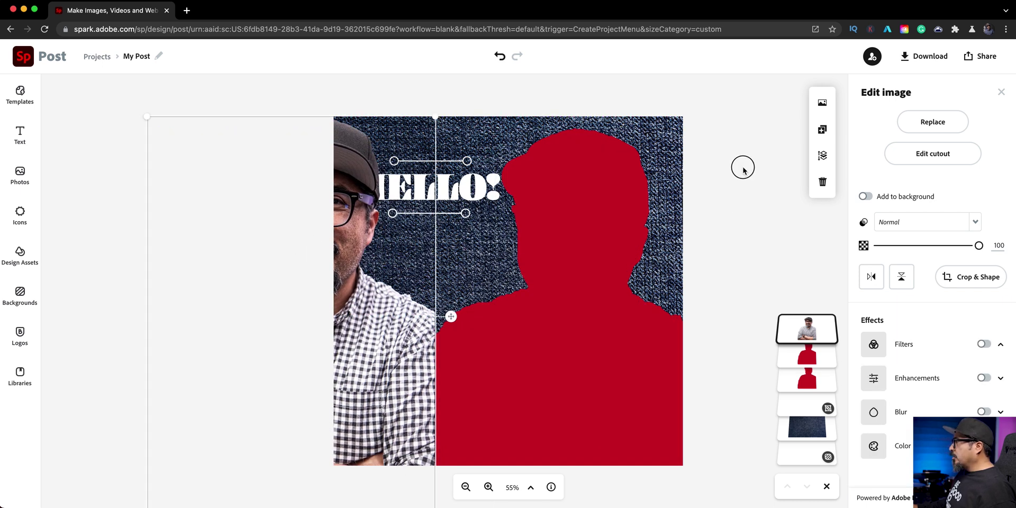
pyautogui.moveTo(743, 167); pyautogui.dragTo(556, 358)
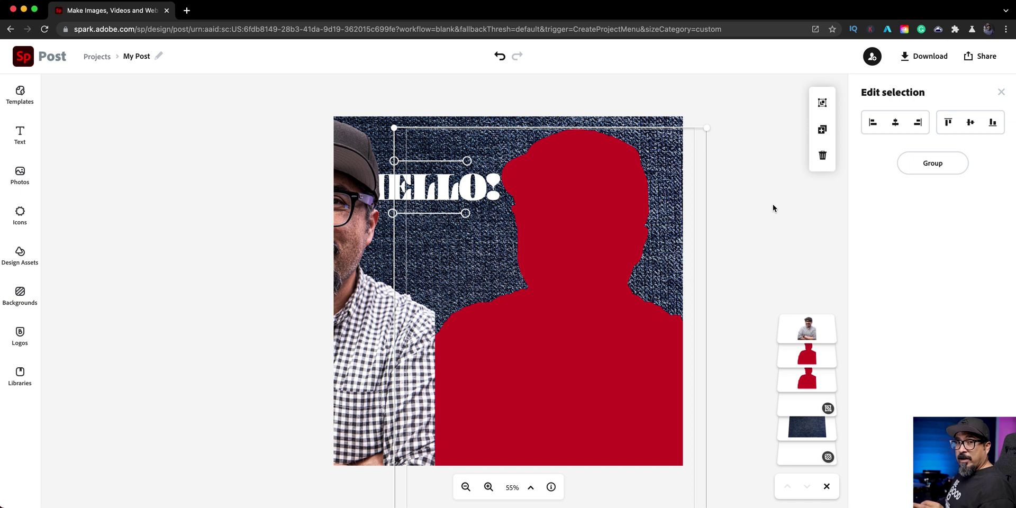
pyautogui.click(924, 163)
pyautogui.moveTo(610, 265); pyautogui.dragTo(643, 253)
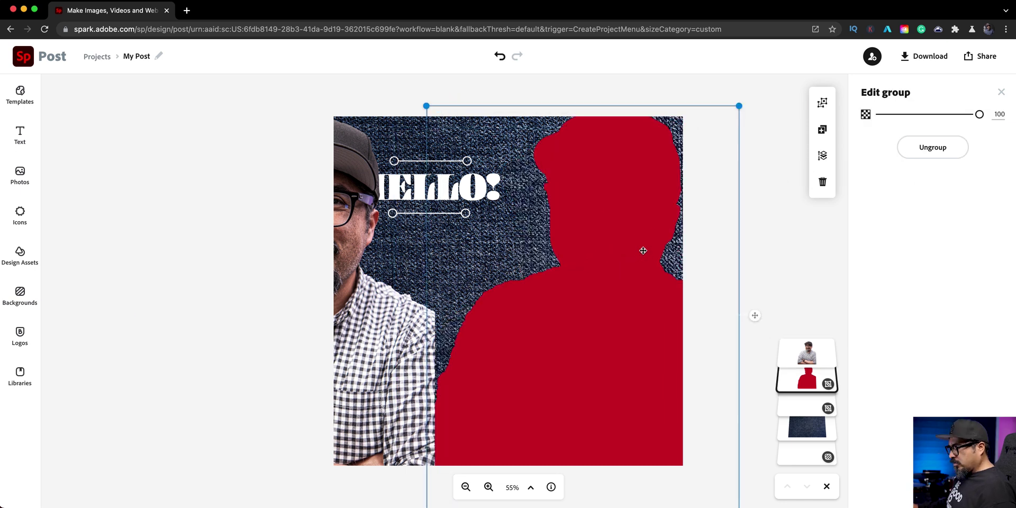
pyautogui.press('super+z')
pyautogui.moveTo(371, 395); pyautogui.dragTo(618, 407)
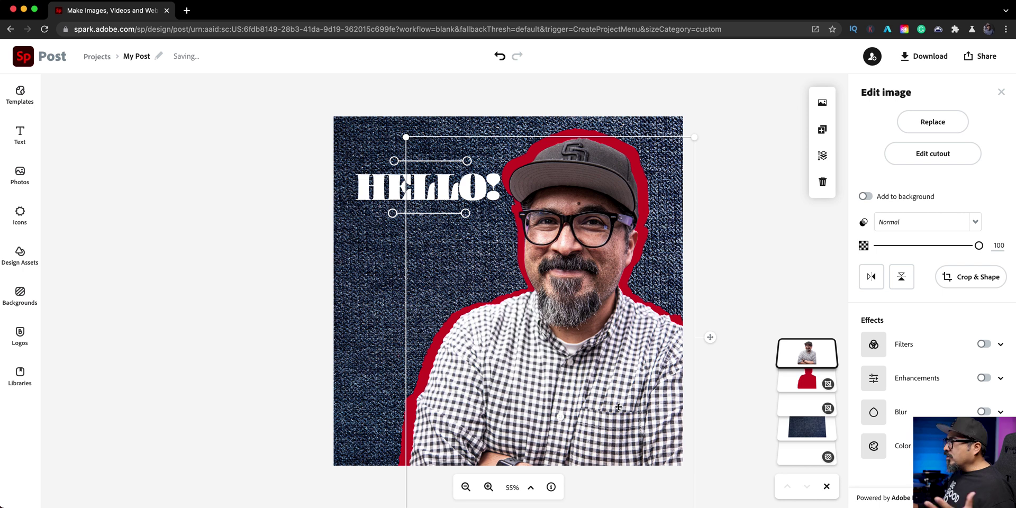
# Ungroup the red silhouettes and set the first one's Duotone shadows to light blue #94D2DF
pyautogui.click(786, 388)
pyautogui.click(929, 149)
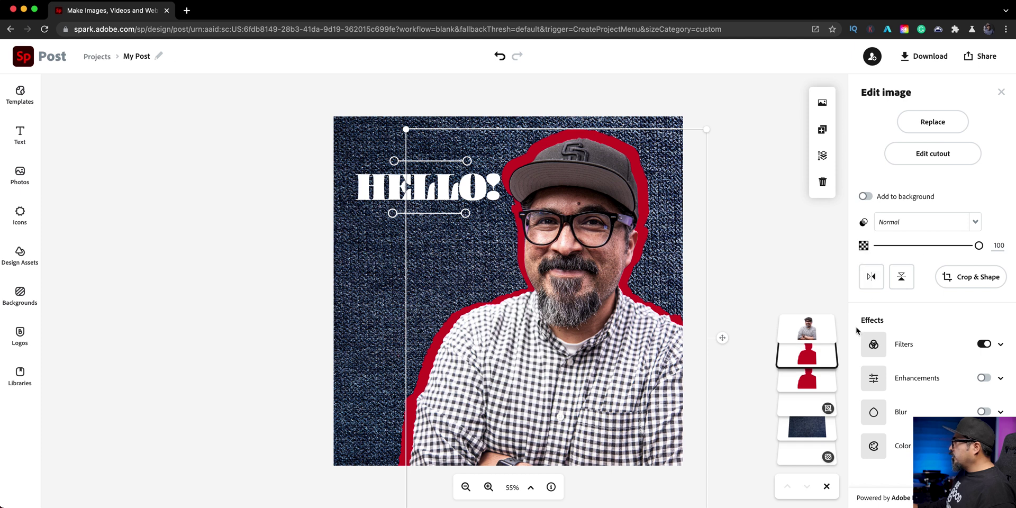
pyautogui.click(922, 349)
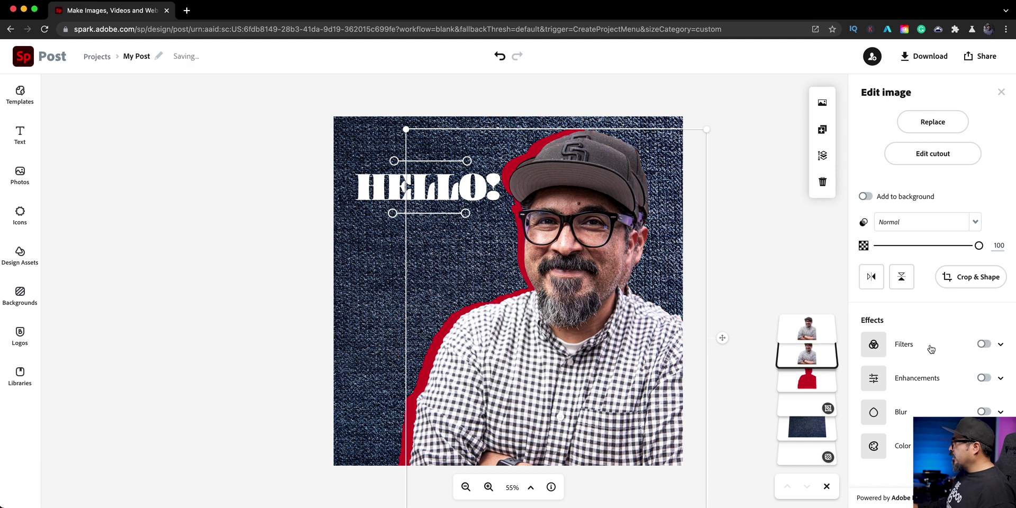
pyautogui.click(922, 349)
pyautogui.click(878, 472)
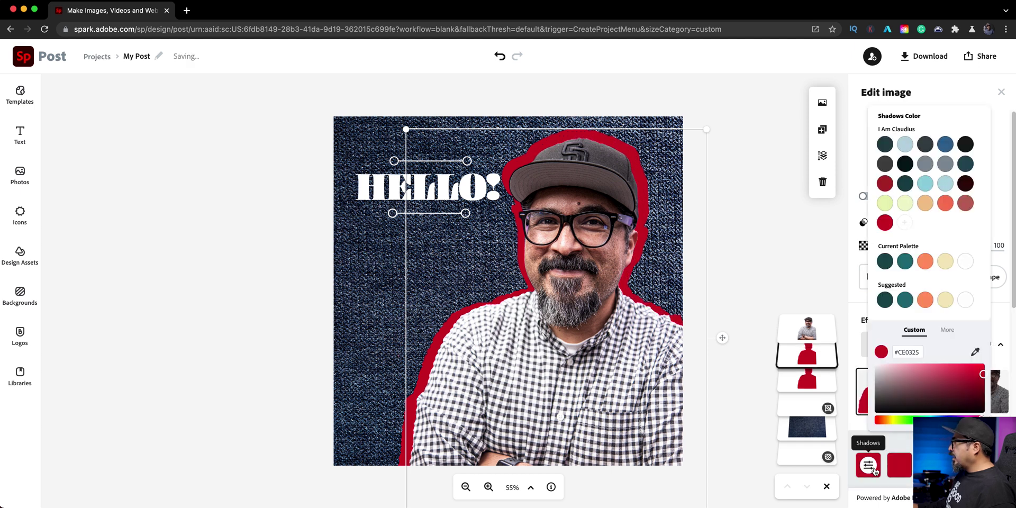
pyautogui.click(929, 186)
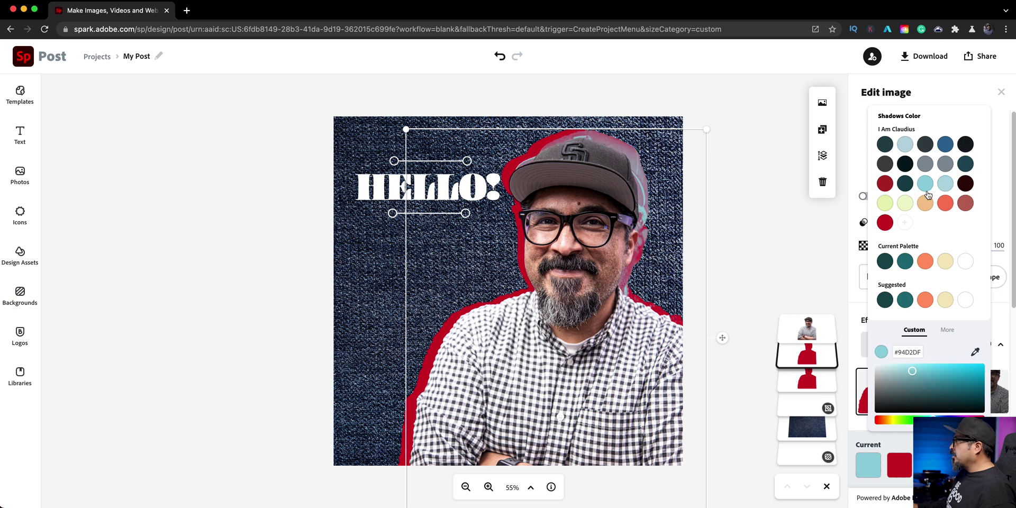
pyautogui.click(907, 466)
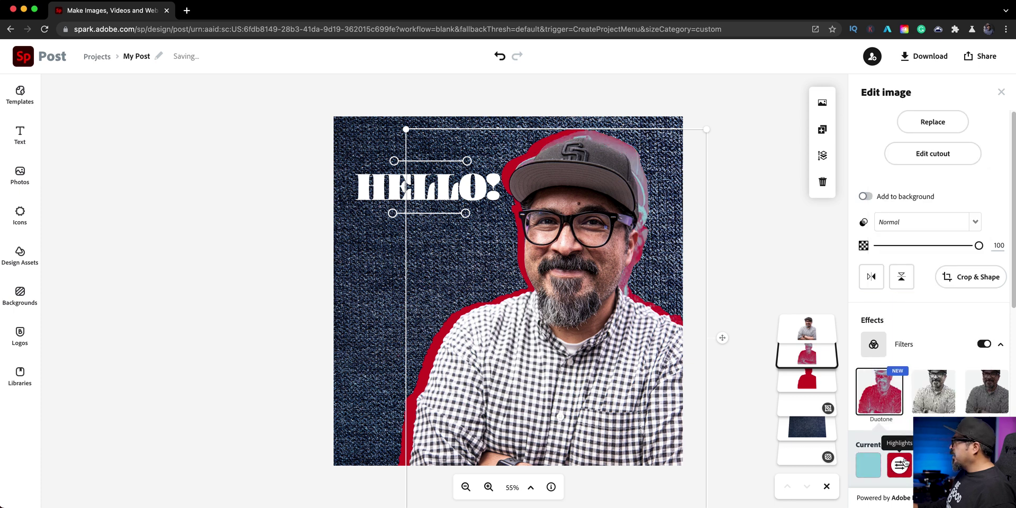
# Set the other silhouette's Duotone highlights and shadows to light blue #94D2DF, then review the outline
pyautogui.click(900, 465)
pyautogui.click(895, 466)
pyautogui.click(895, 466)
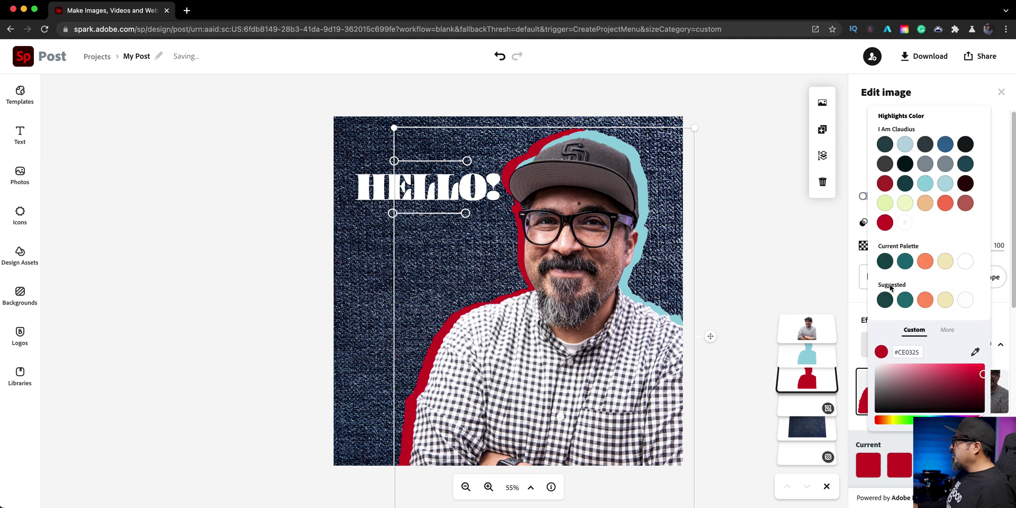
pyautogui.click(926, 183)
pyautogui.click(868, 464)
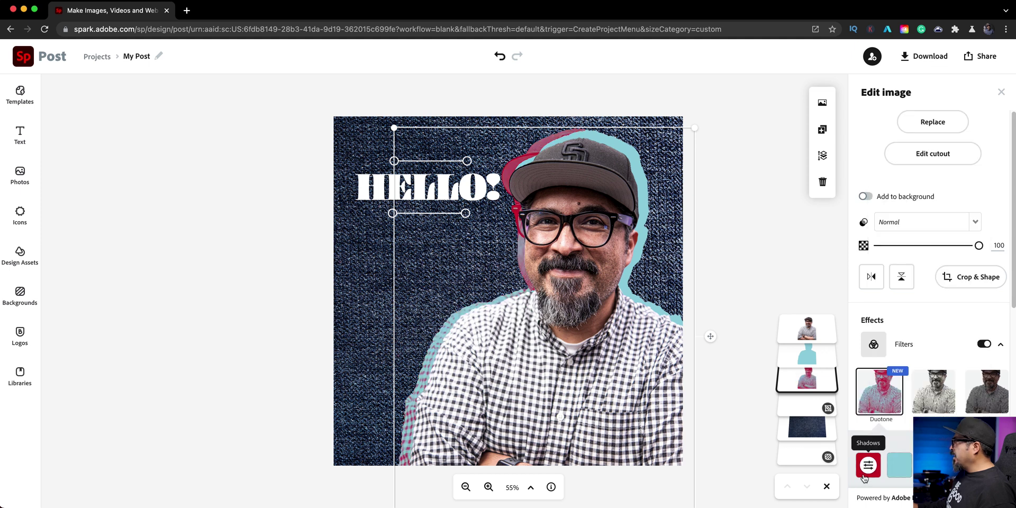
pyautogui.click(868, 464)
pyautogui.click(926, 183)
pyautogui.click(734, 125)
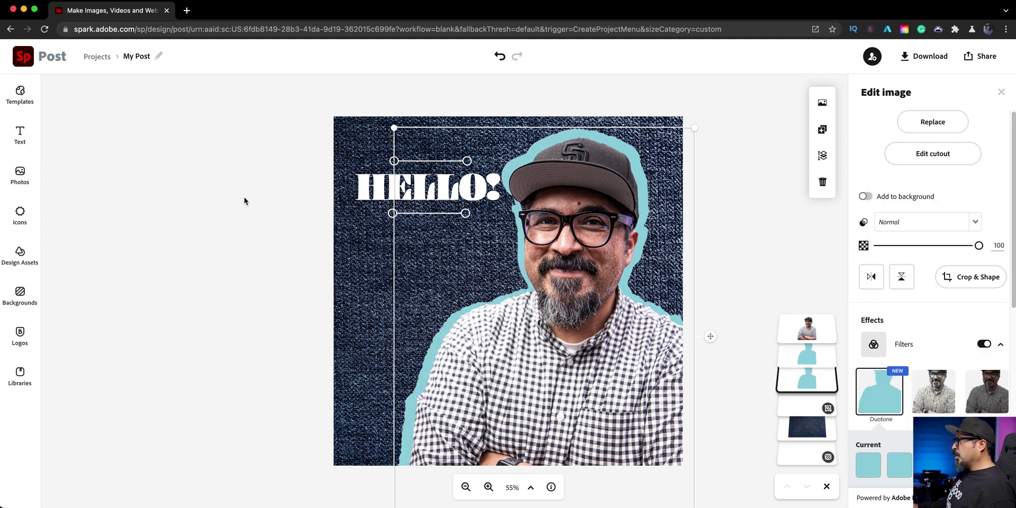
pyautogui.click(233, 209)
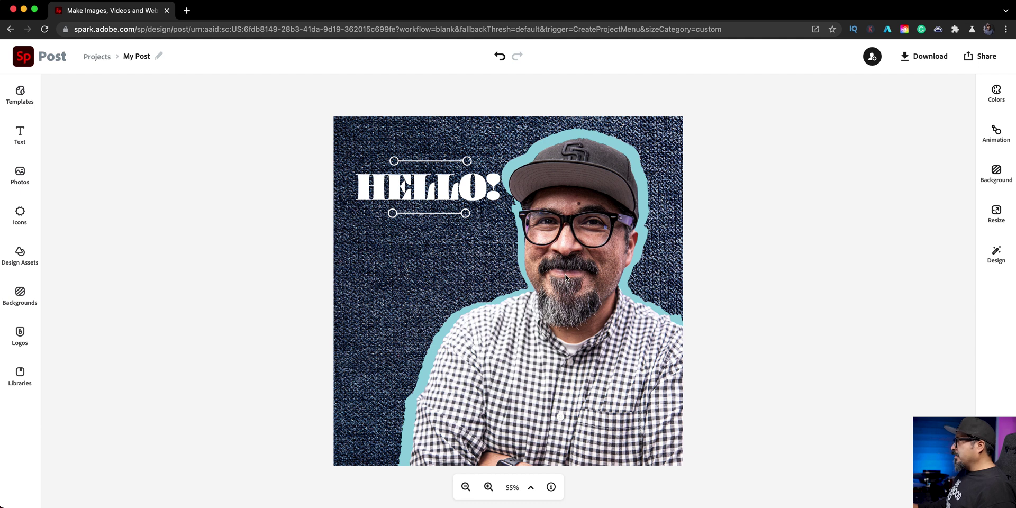
pyautogui.click(565, 274)
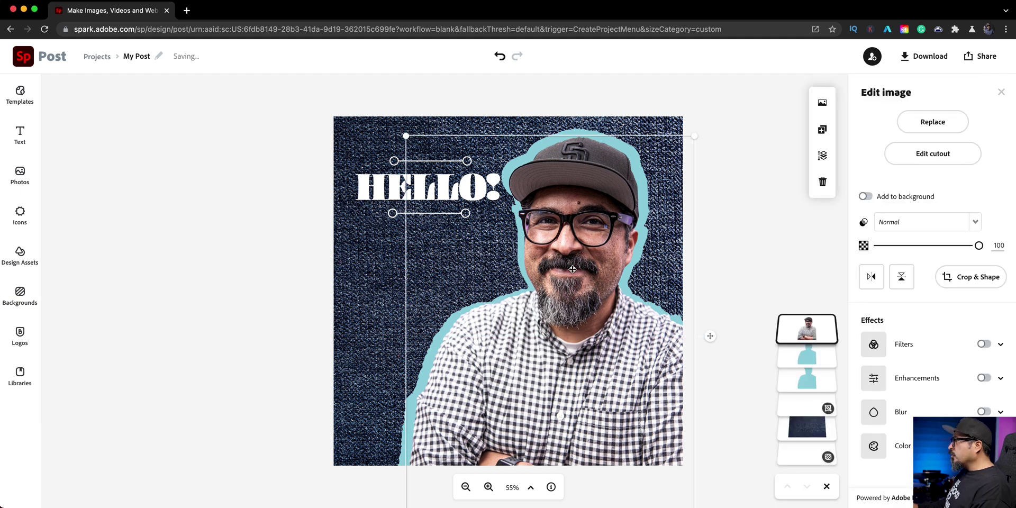